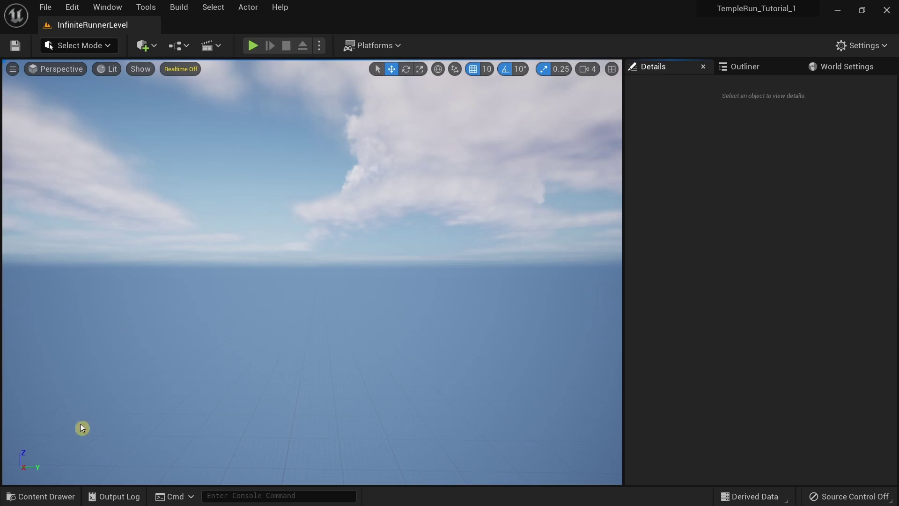
- Create a folder named StoreContent inside the ThirdPerson Blueprints folder
click(53, 495)
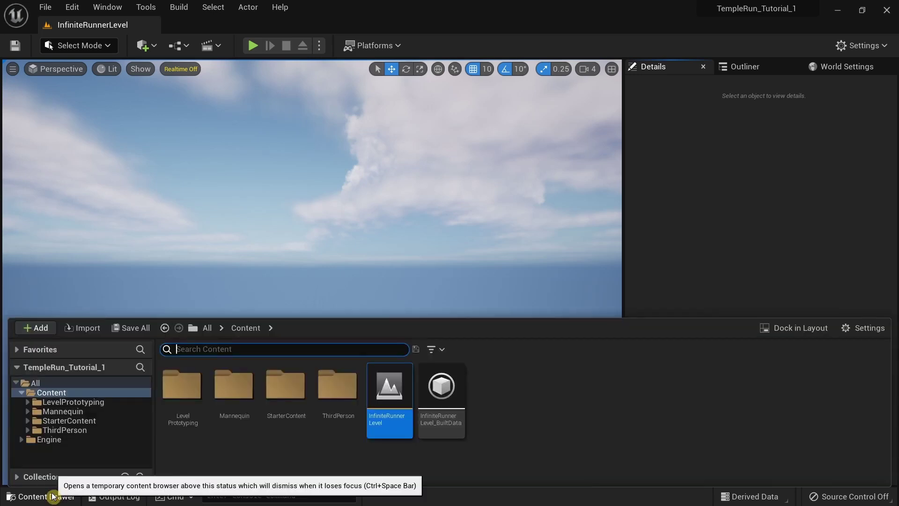
click(85, 421)
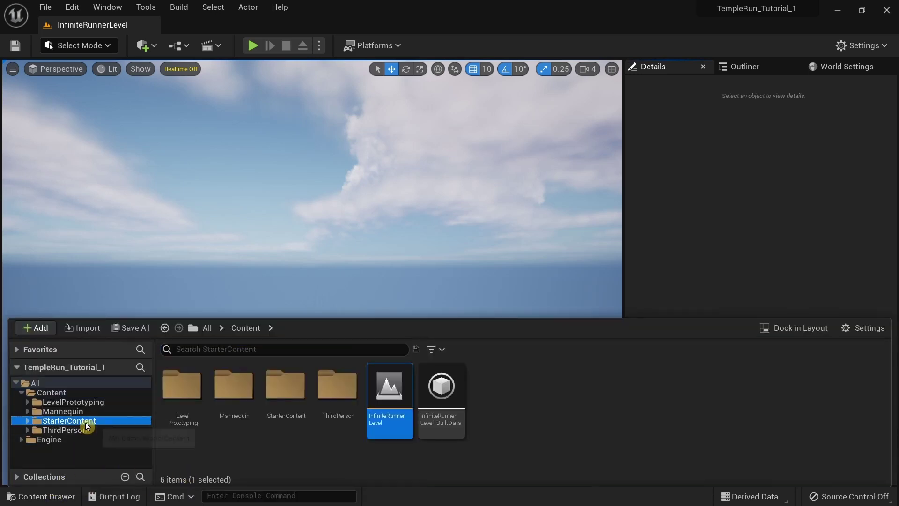
click(83, 430)
double_click(194, 384)
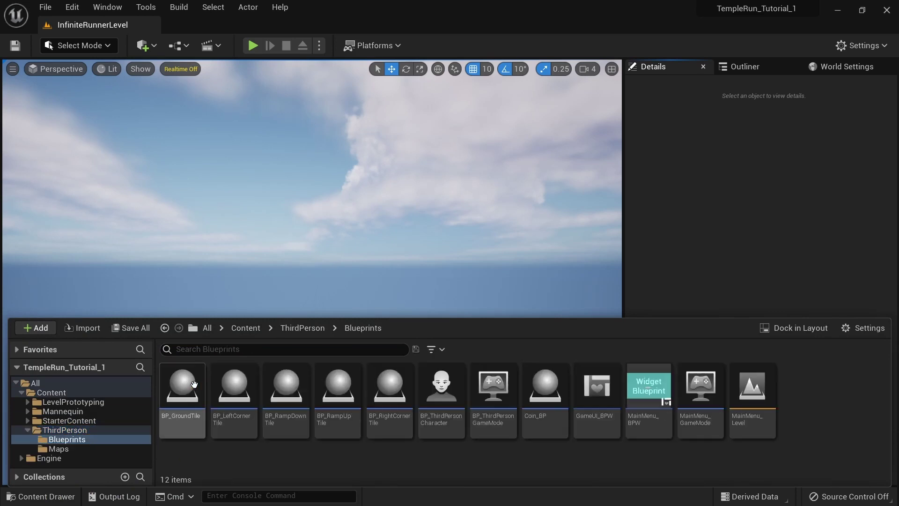
right_click(301, 465)
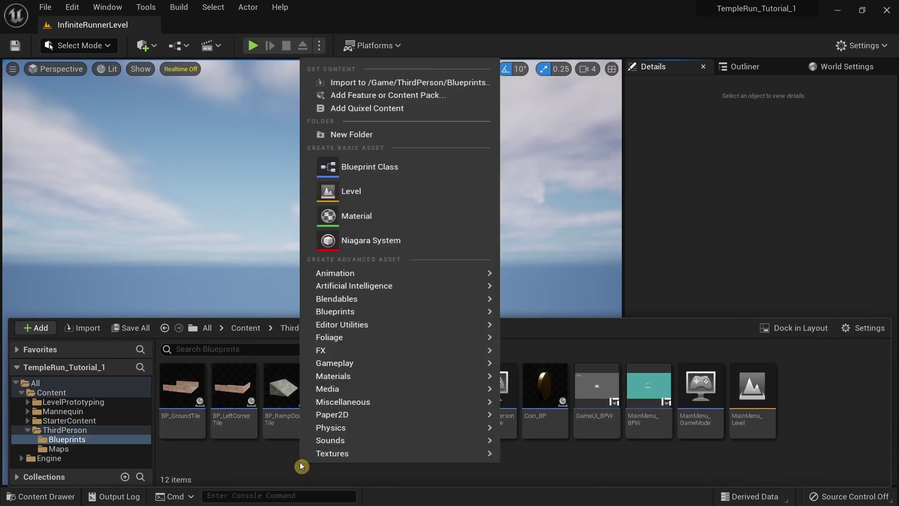
click(424, 141)
key(BackSpace)
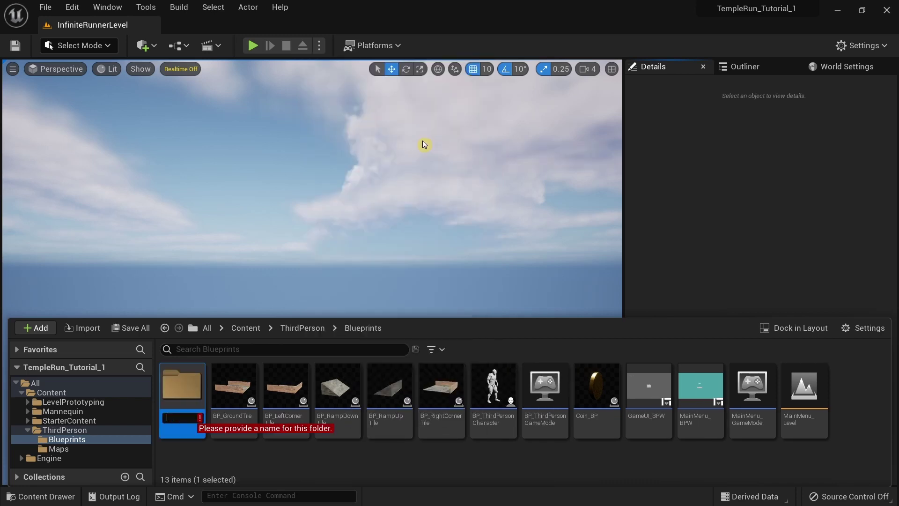
text(StoreContent)
key(Return)
- Create a folder named Characters inside StoreContent and open it
double_click(194, 408)
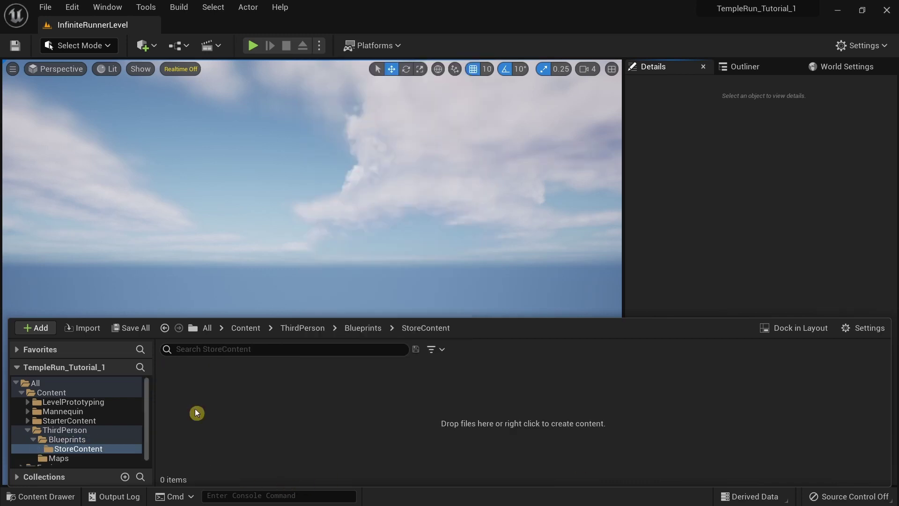
right_click(209, 406)
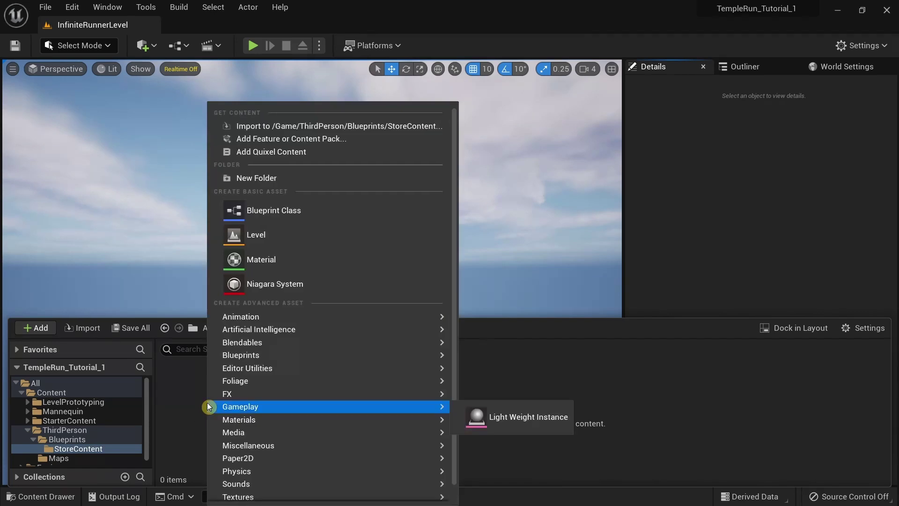
click(314, 177)
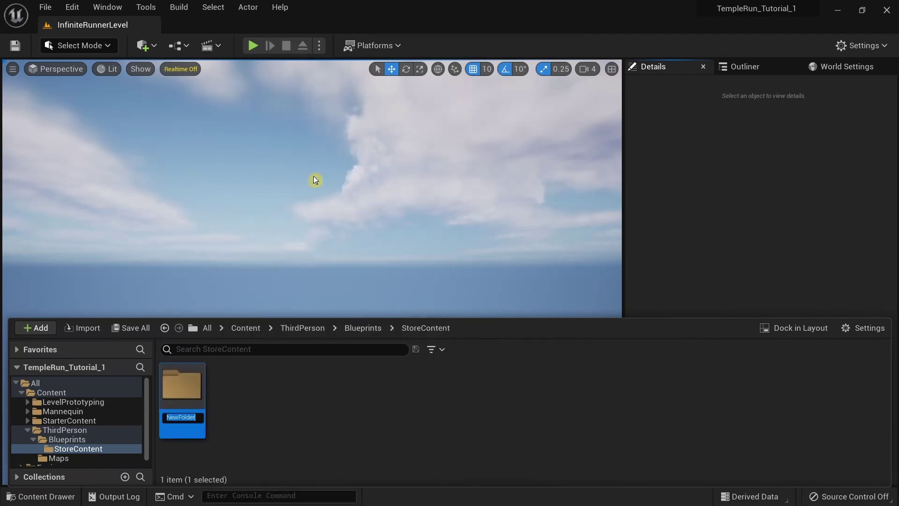
text(Characters)
key(Return)
double_click(182, 398)
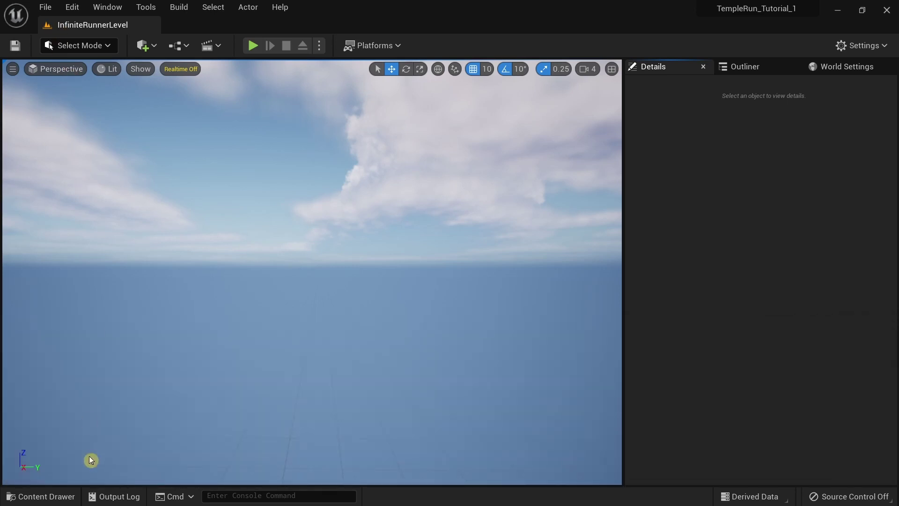
- Create a new level from the Basic template
click(45, 8)
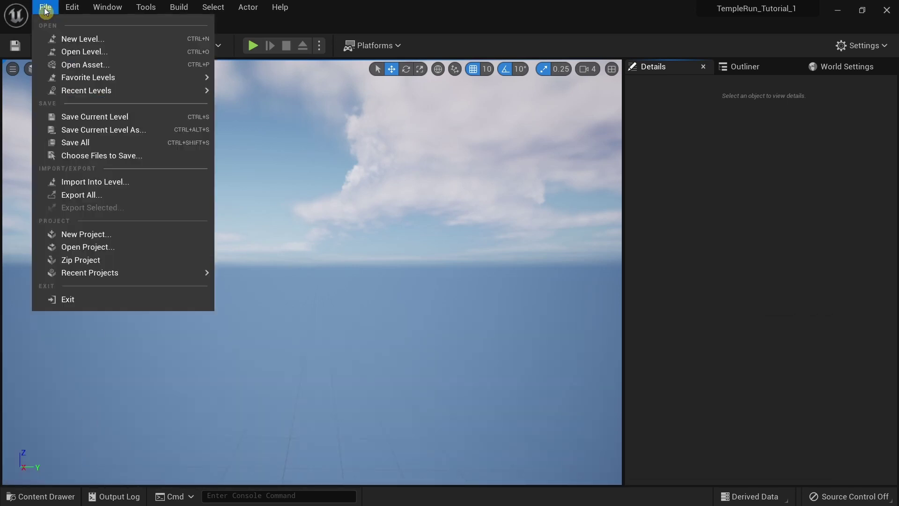
click(94, 42)
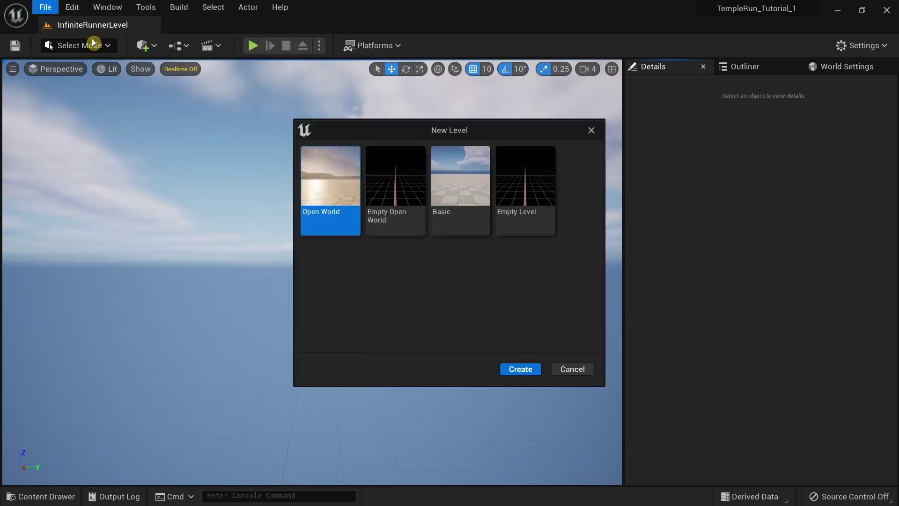
click(449, 223)
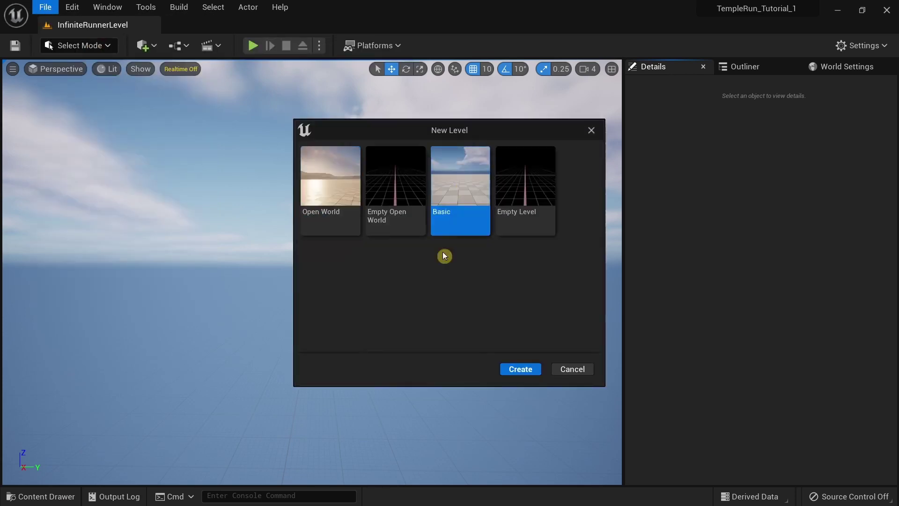
click(524, 370)
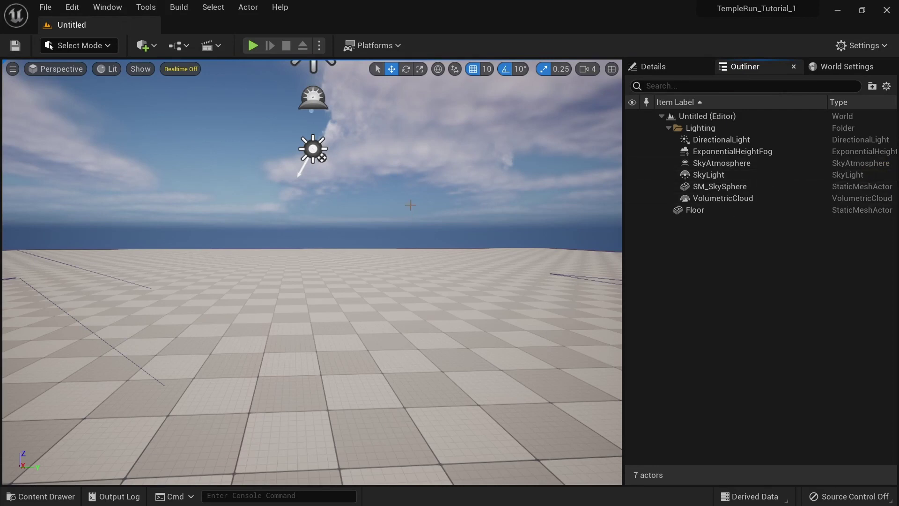
- Hide the VolumetricCloud, SM_SkySphere and SkyLight actors, and switch the SkyAtmosphere's visibility off and back on
click(745, 202)
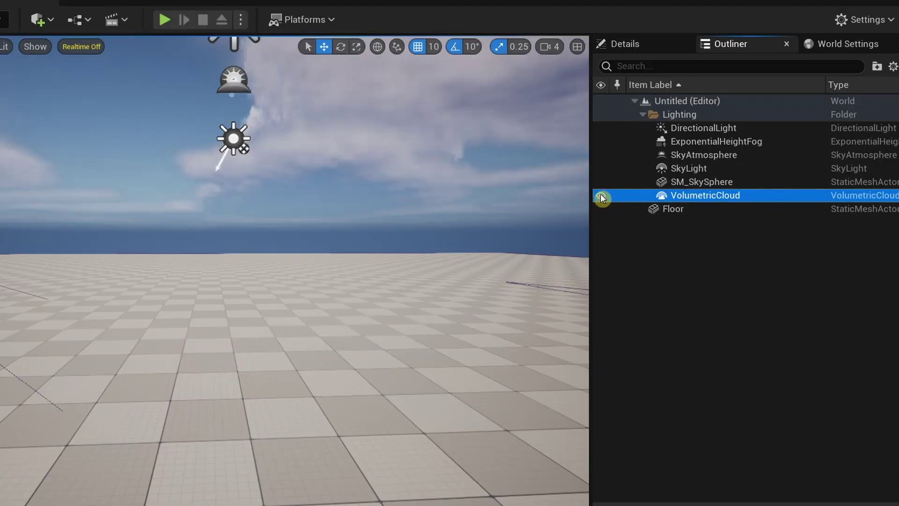
click(602, 196)
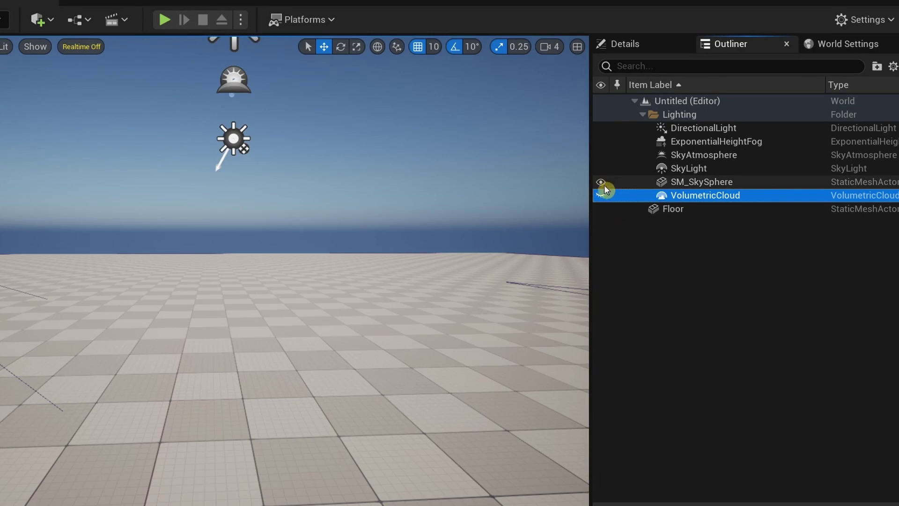
click(601, 182)
click(716, 181)
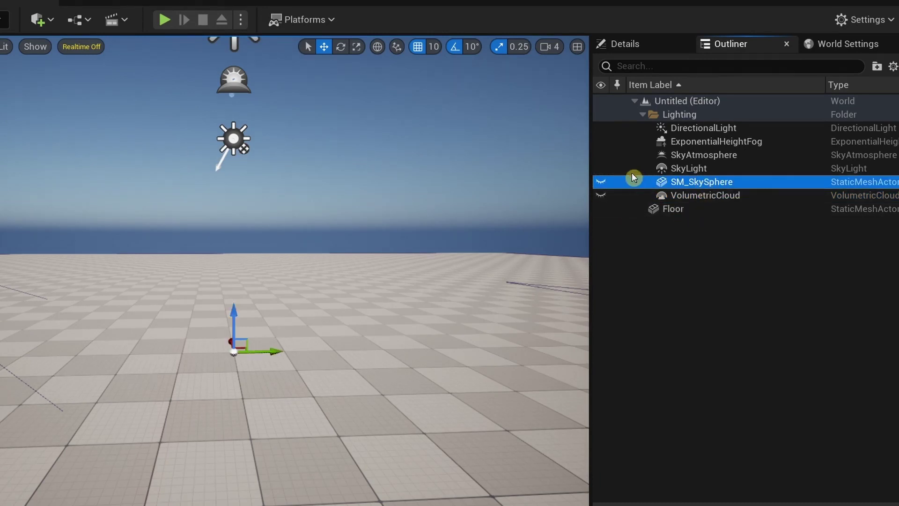
click(702, 168)
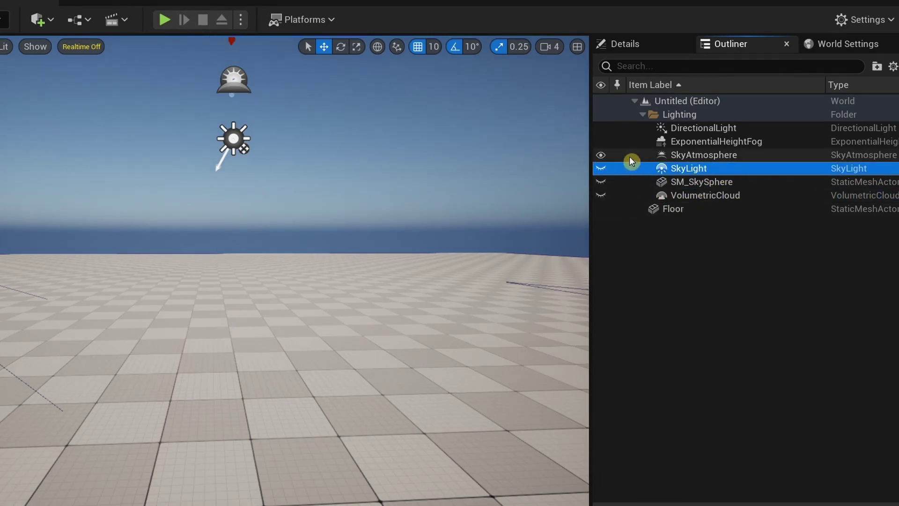
click(605, 157)
click(605, 157)
click(691, 155)
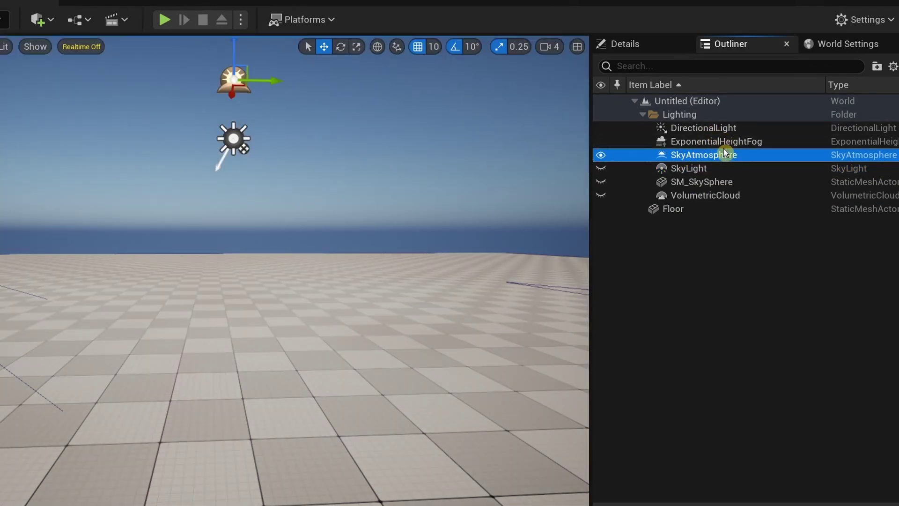
click(692, 130)
click(705, 152)
click(699, 140)
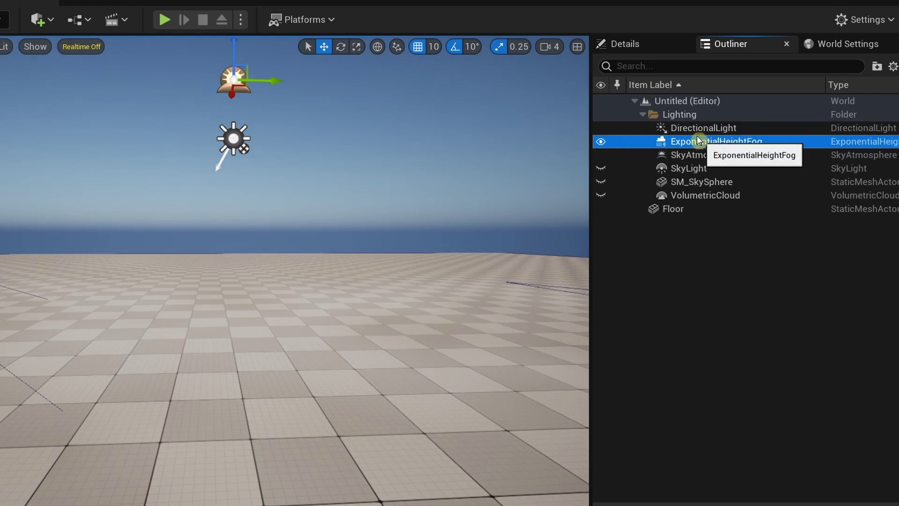
click(702, 130)
click(702, 157)
- Delete the SkyLight, SM_SkySphere and VolumetricCloud actors from the new level
click(698, 170)
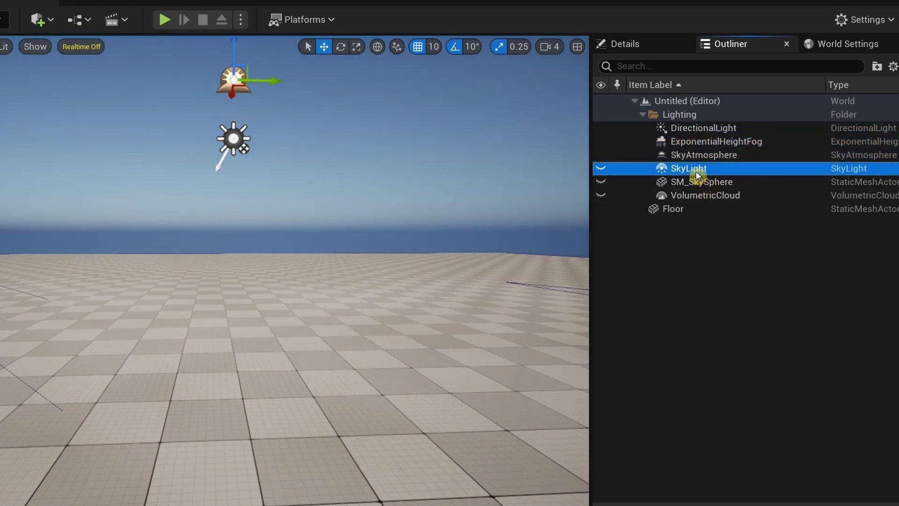
shift+click(709, 197)
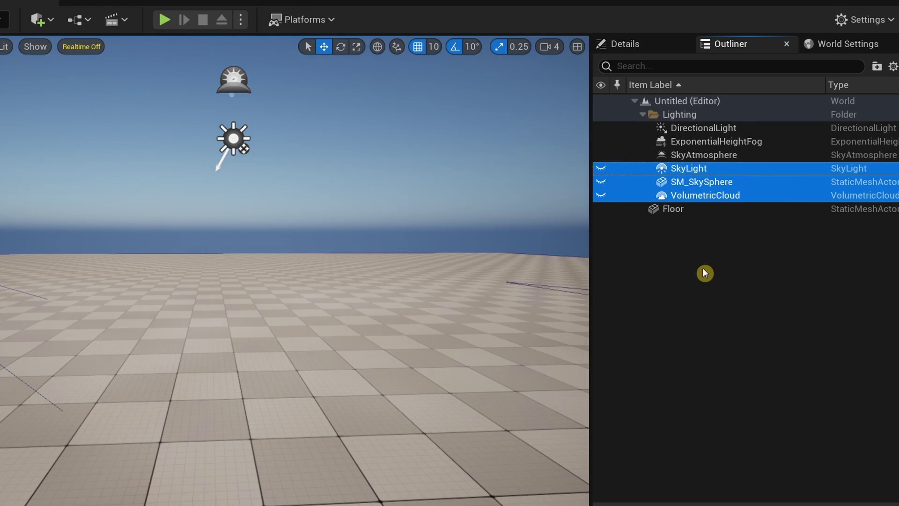
key(Delete)
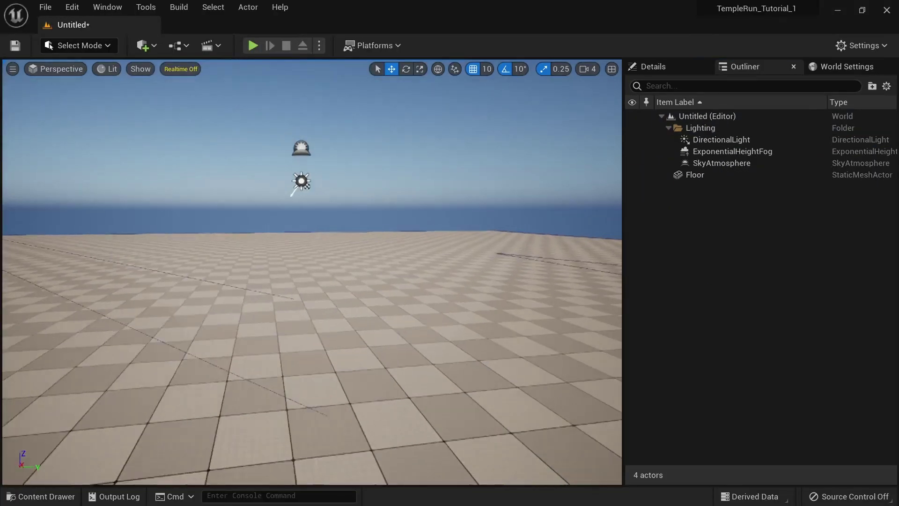
key(s)
right_drag(312, 271, 295, 266)
key(w)
key(s)
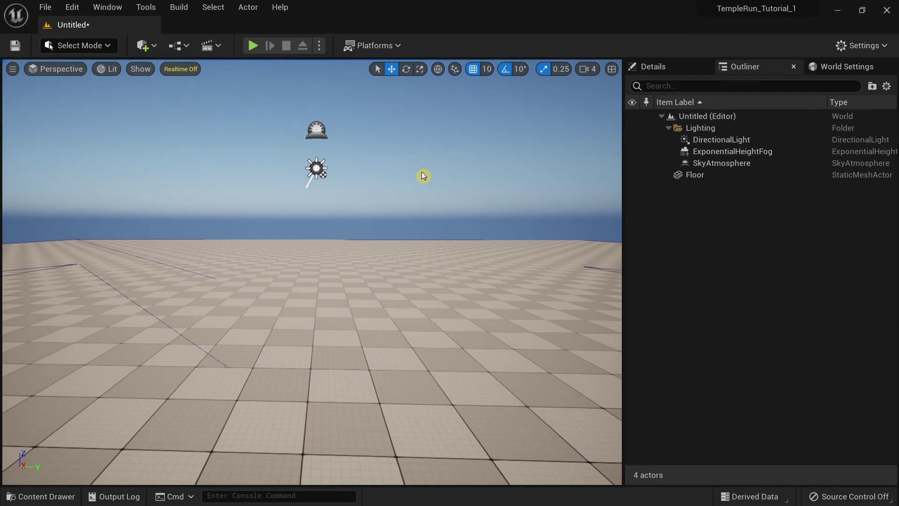
right_drag(423, 176, 443, 177)
key(s)
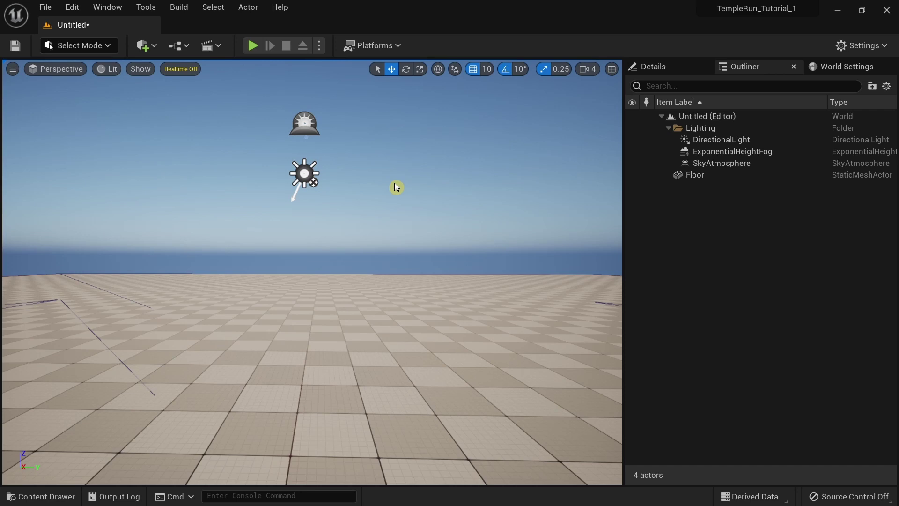
mouse_move(395, 183)
right_down()
mouse_move(409, 199)
mouse_move(397, 188)
right_up()
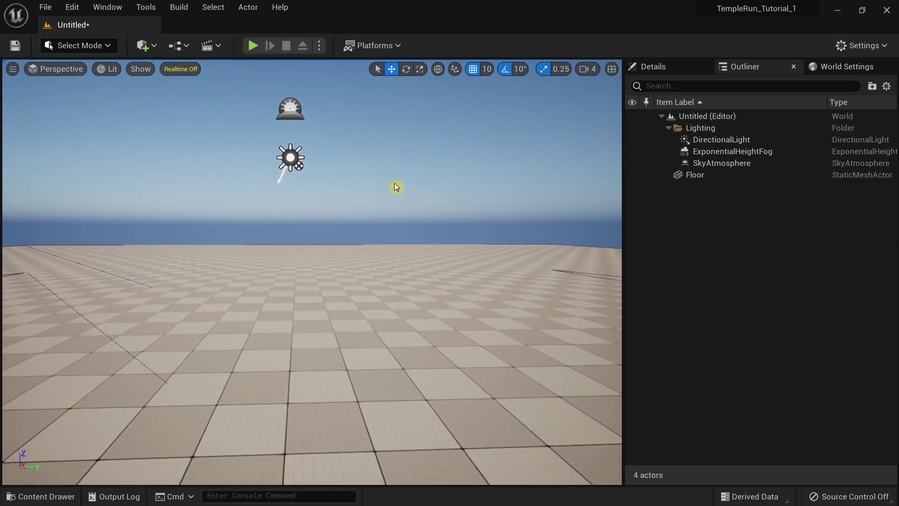
- Create an Actor Blueprint class named Male_Runner in the StoreContent Characters folder
click(40, 496)
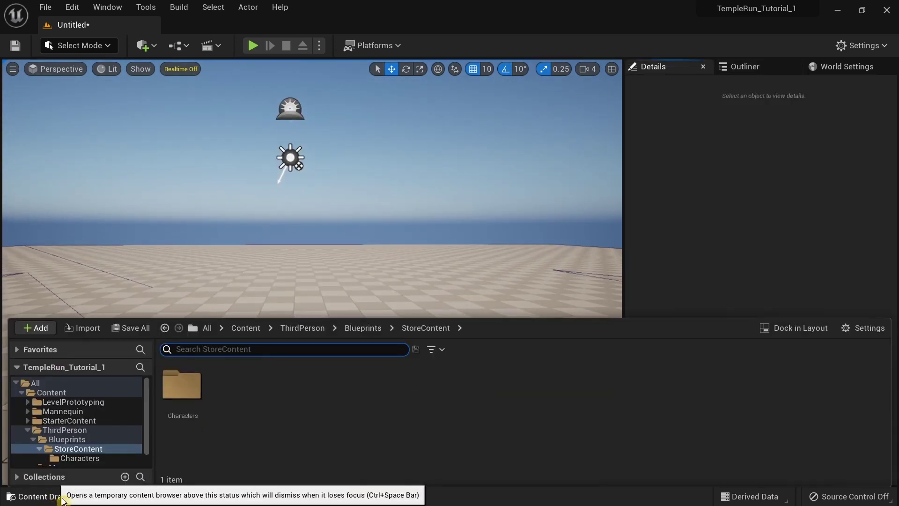
double_click(180, 397)
right_click(202, 392)
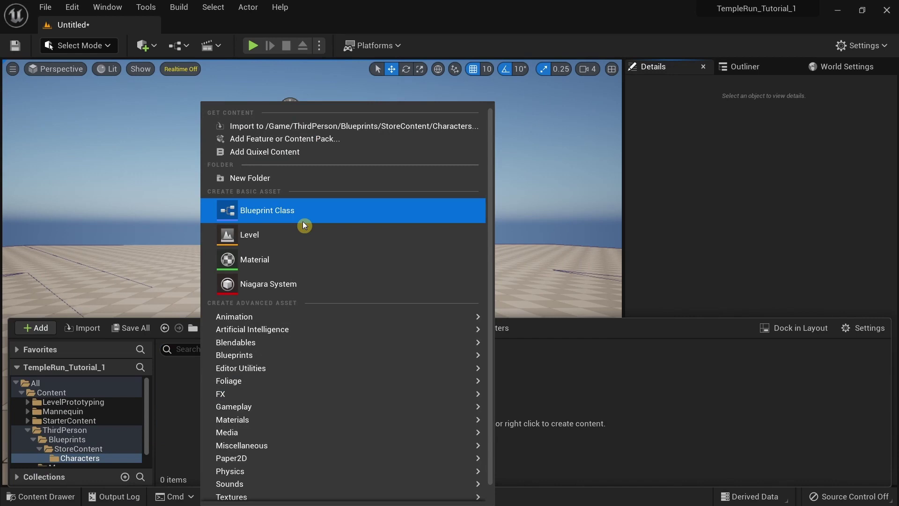
click(302, 222)
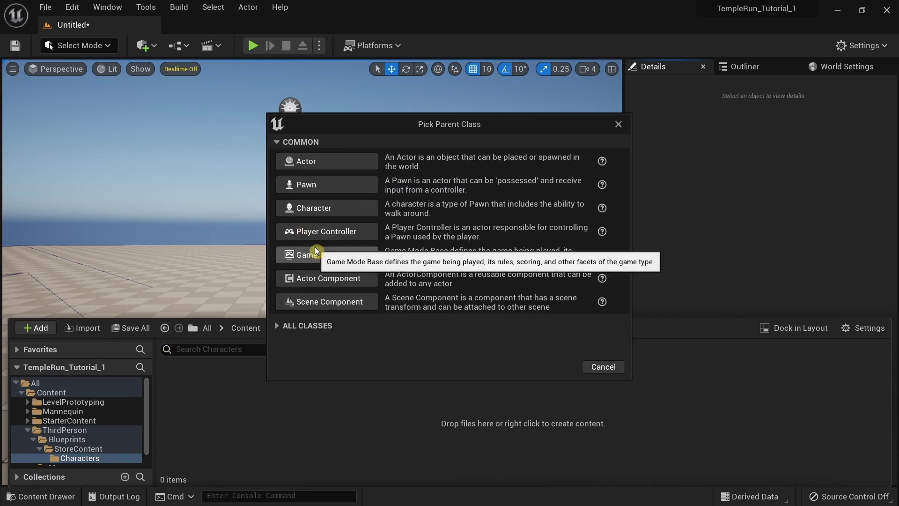
click(334, 169)
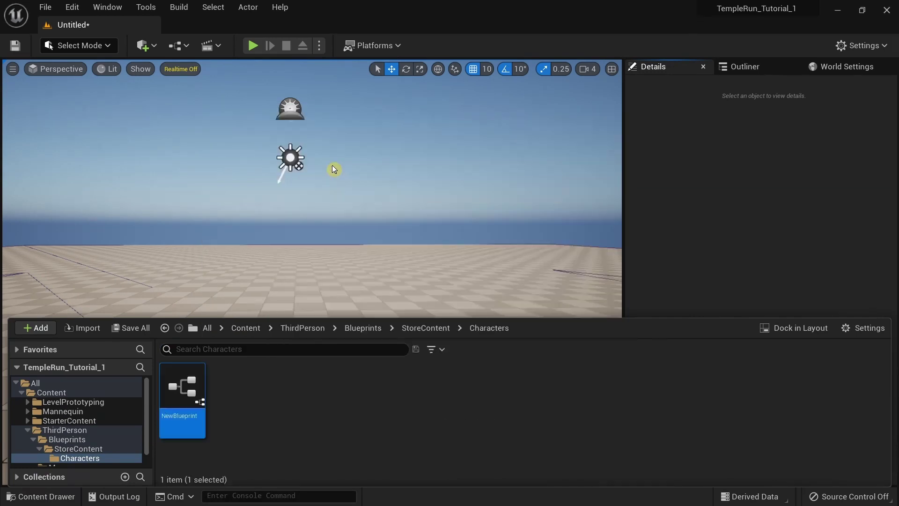
key(BackSpace)
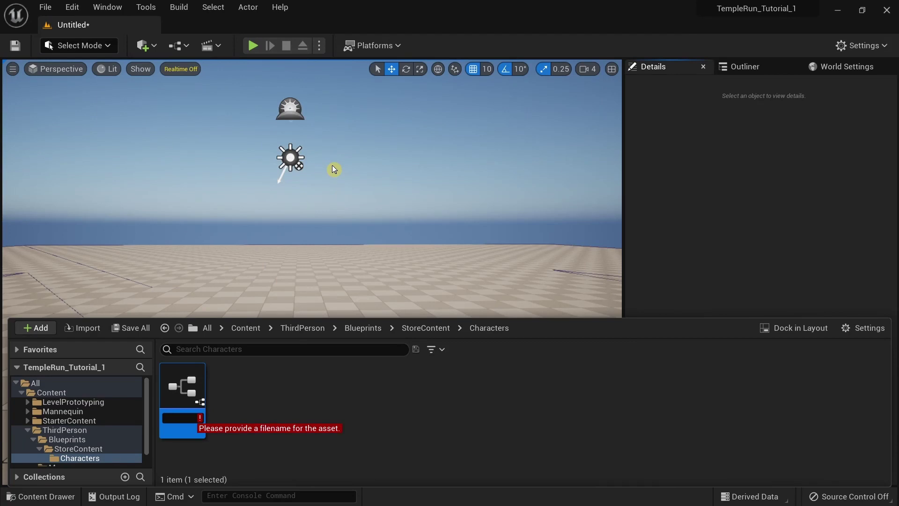
text(Male_Runner)
click(226, 400)
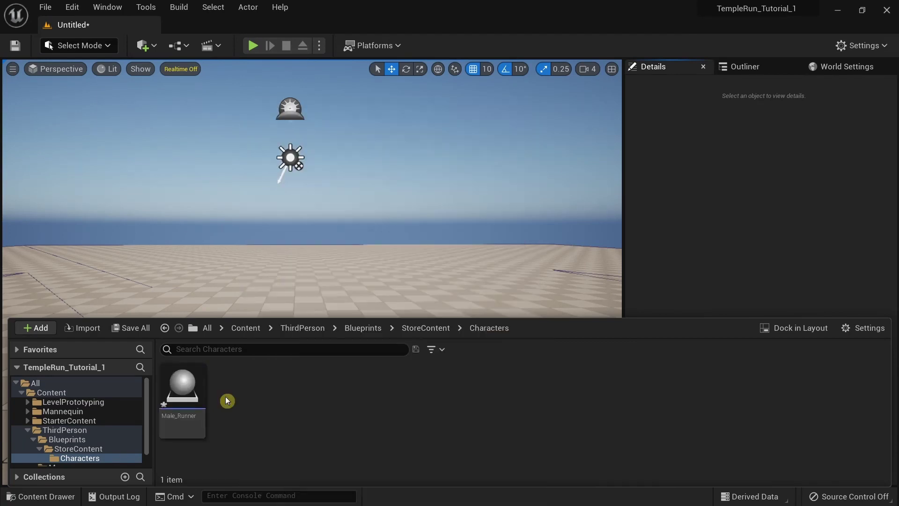
- Create an Actor Blueprint class named Female_Runner beside Male_Runner in the Characters folder
right_click(258, 385)
click(323, 209)
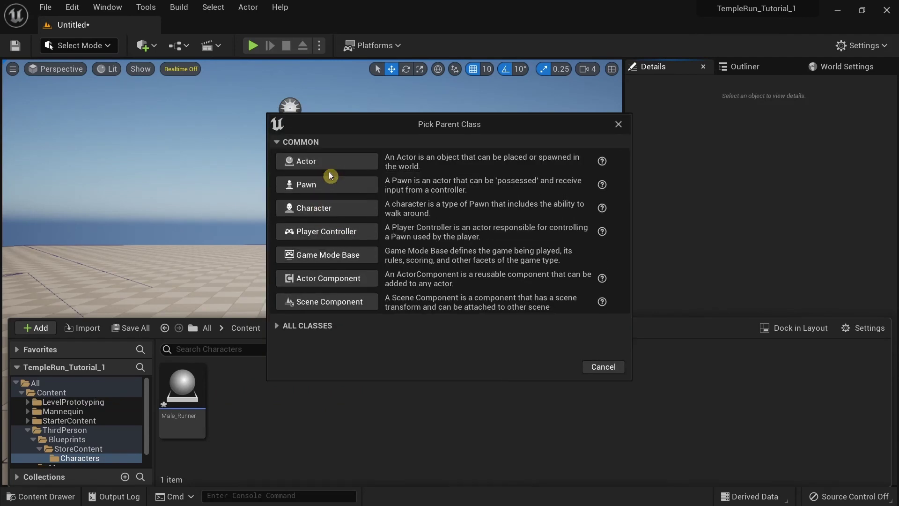
click(357, 169)
key(BackSpace)
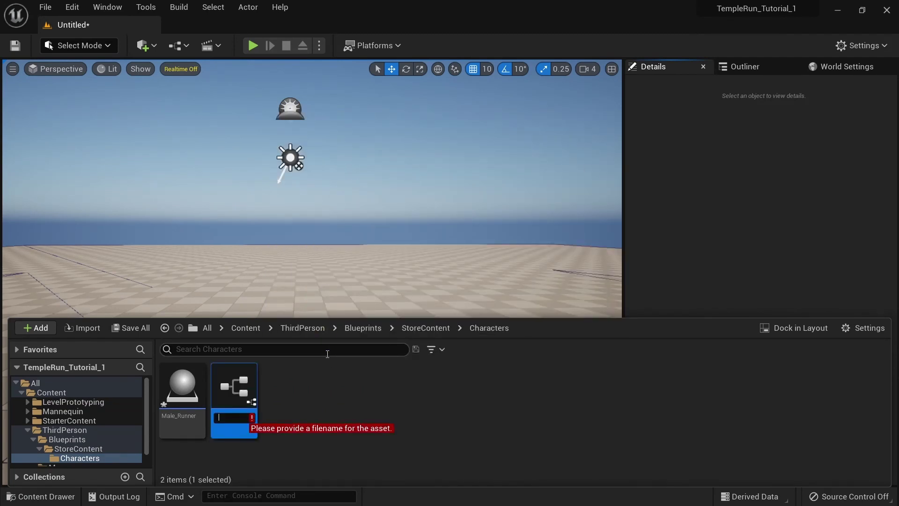
text(Female_Runner)
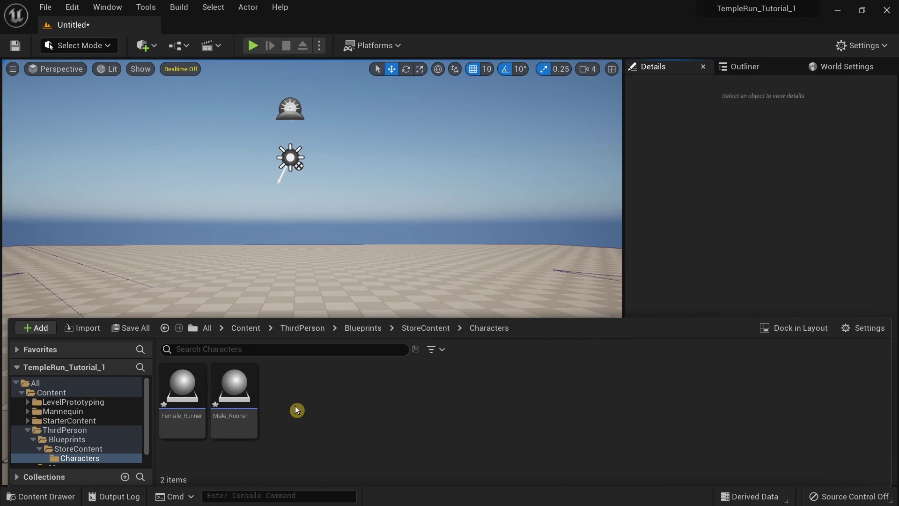
- Create an Actor Blueprint class named Cube_Runner in the Characters folder
right_click(295, 405)
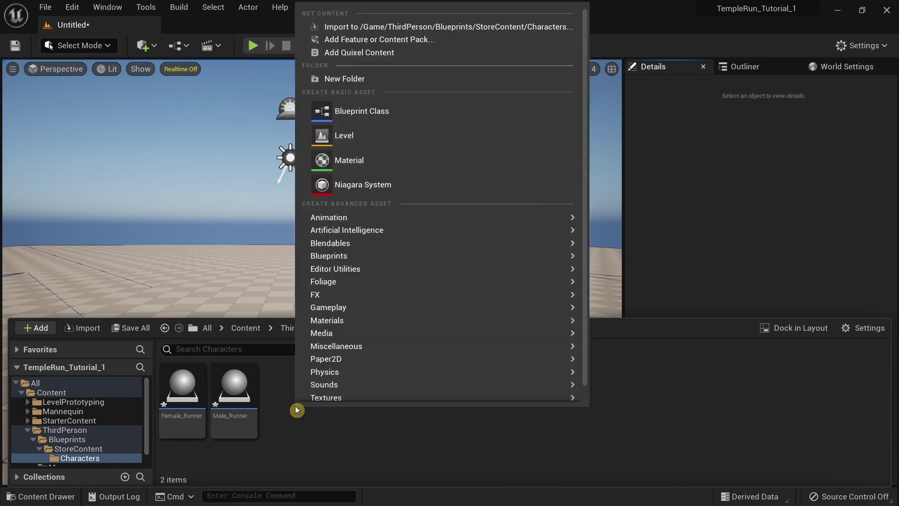
click(361, 118)
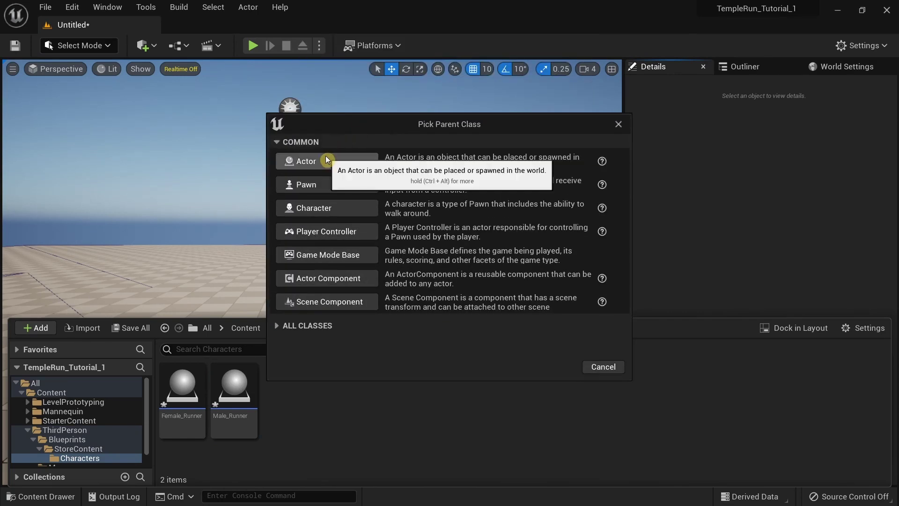
click(326, 159)
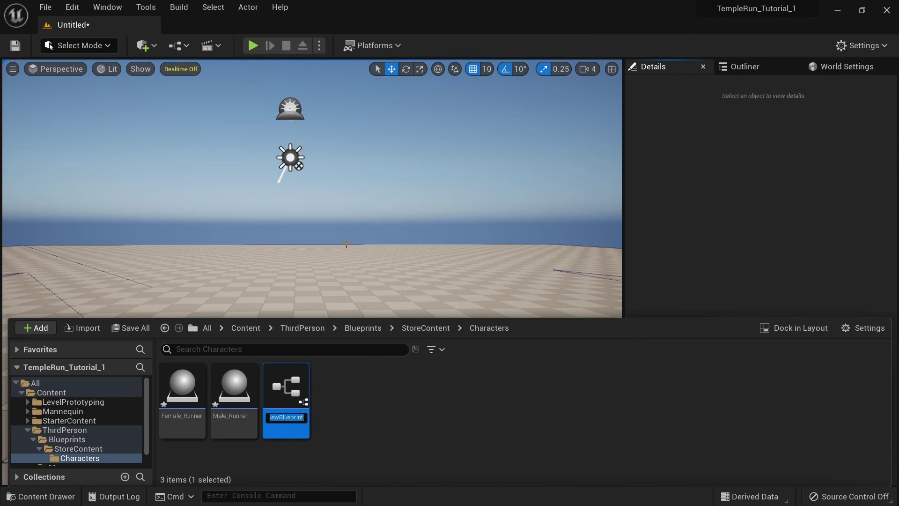
key(BackSpace)
text(Cube_Runner)
key(Return)
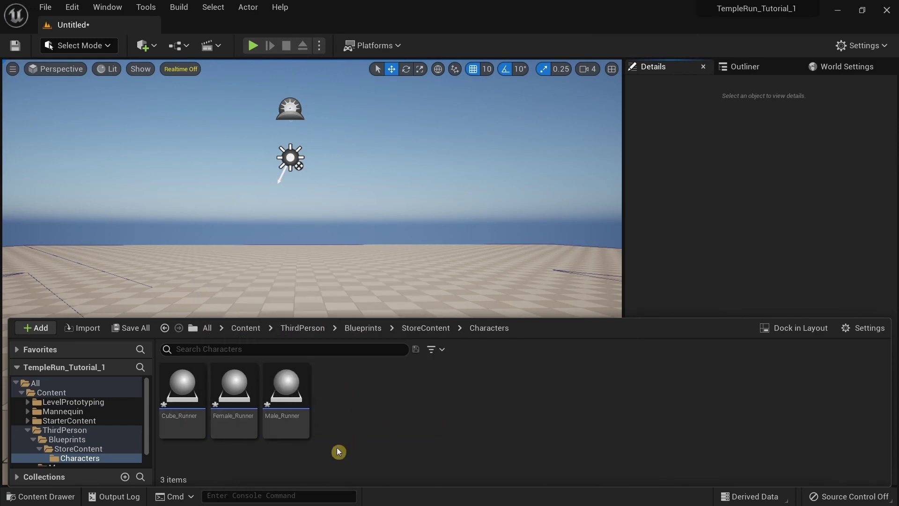
- Open the Male_Runner Blueprint and add a Skeletal Mesh component under its root
double_click(298, 389)
drag(102, 29, 187, 29)
click(25, 84)
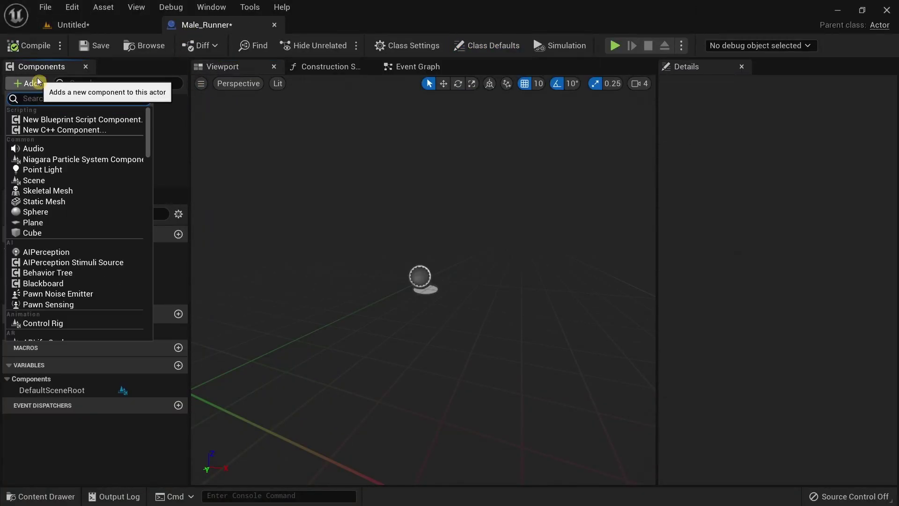
text(skel)
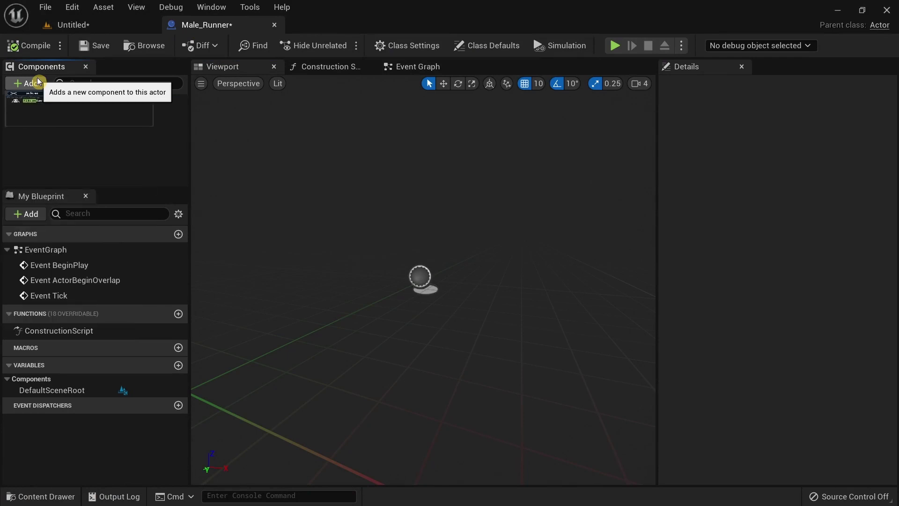
click(88, 117)
key(Return)
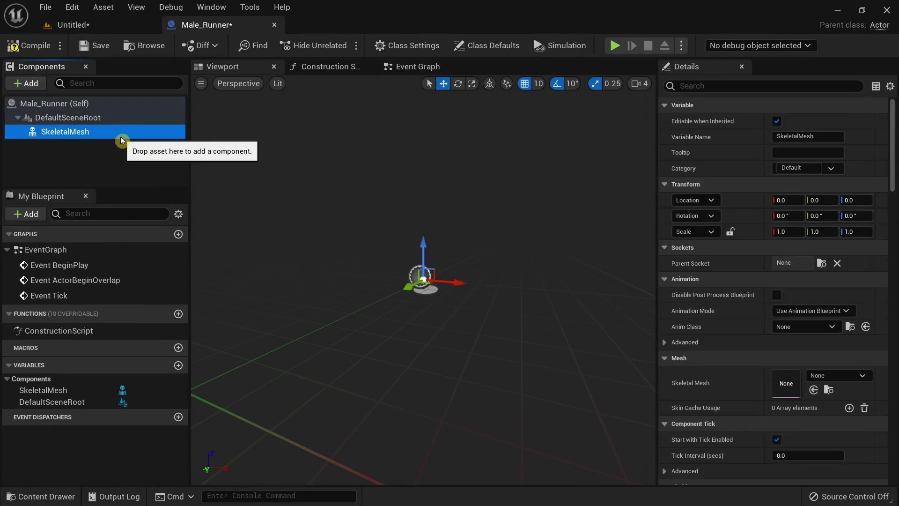
- Assign the SK_Mannequin mesh to Male_Runner's Skeletal Mesh component
scroll(813, 253, down, 3)
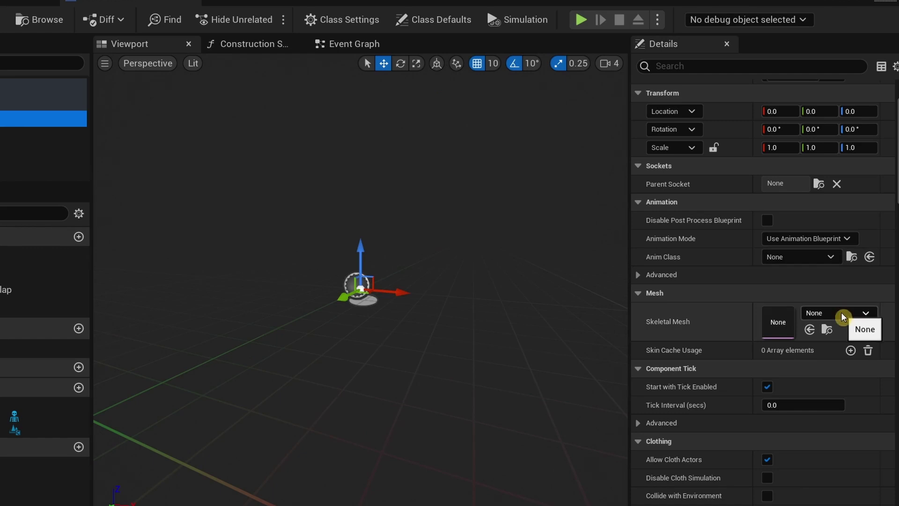
click(840, 310)
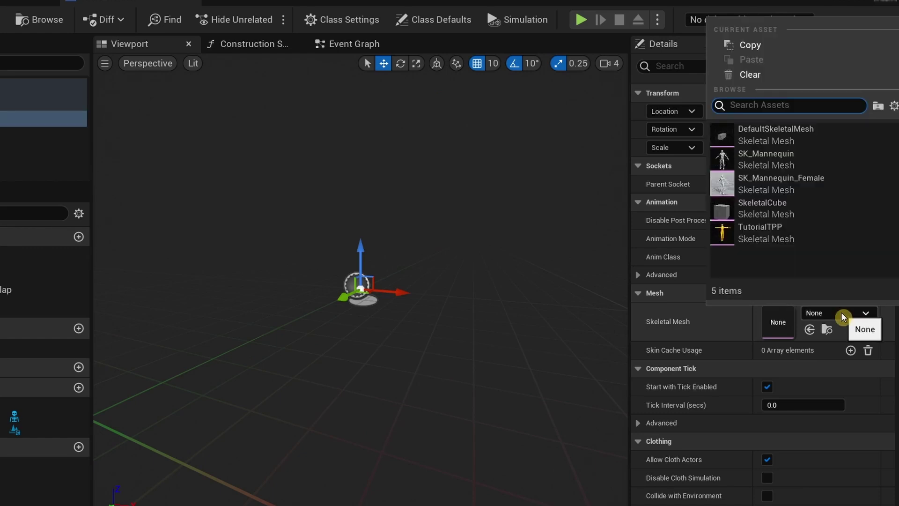
click(797, 163)
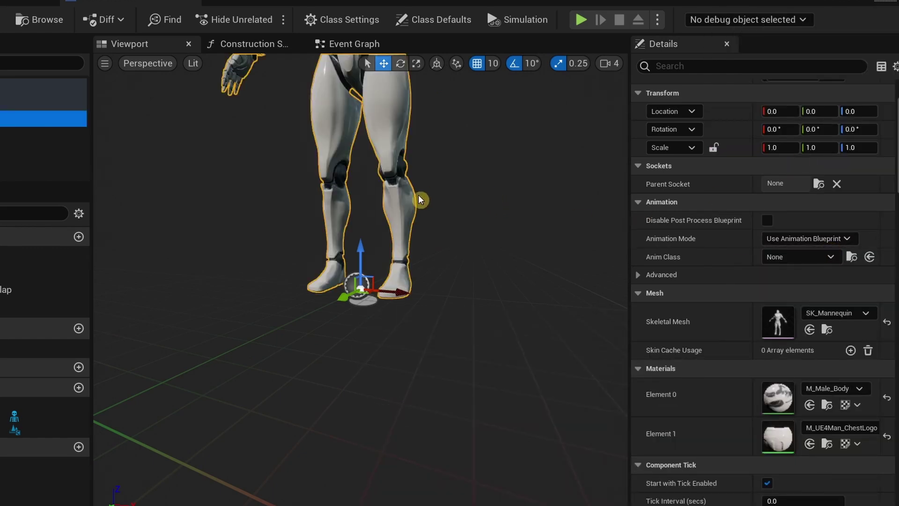
- Set the anim class of Male_Runner's skeletal mesh to ThirdPerson_AnimBP and compile the Blueprint
click(799, 259)
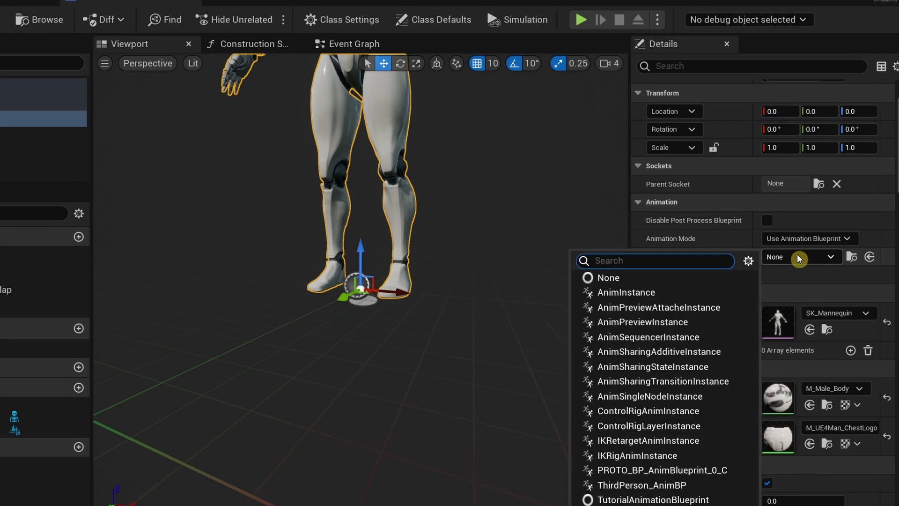
text(thi)
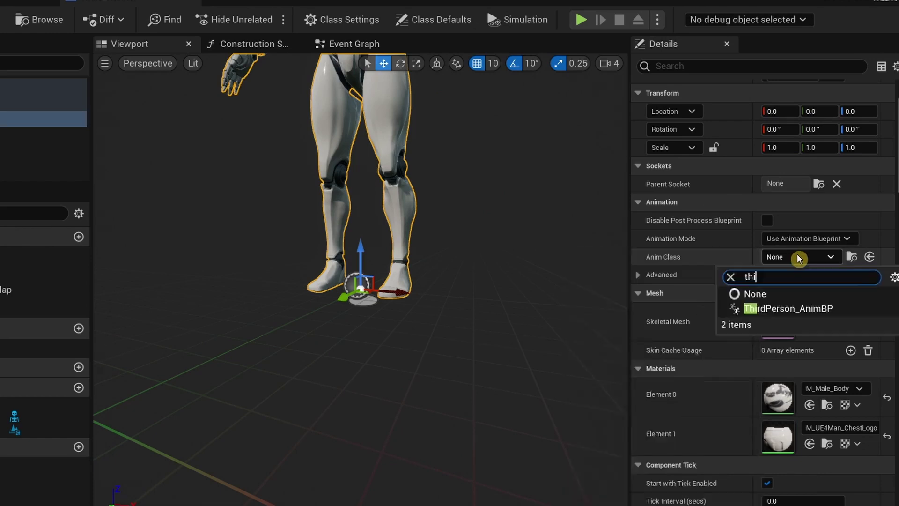
text(rd)
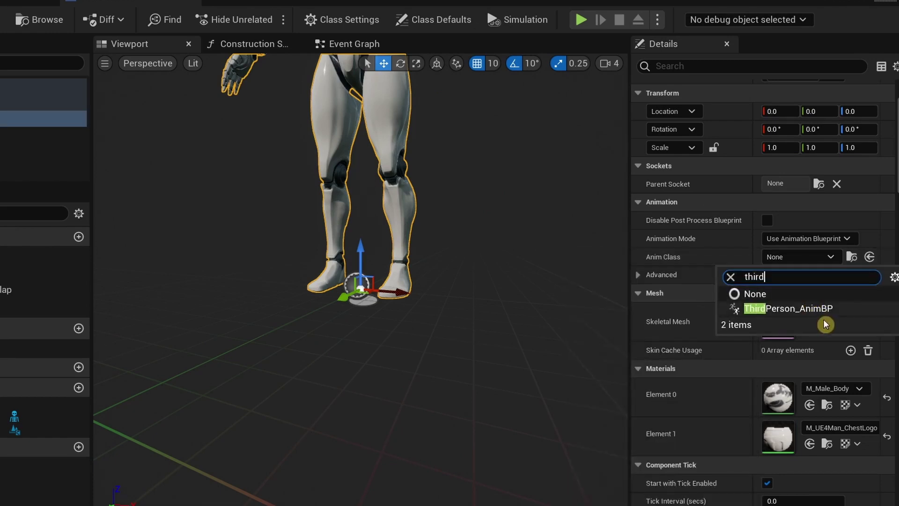
click(797, 310)
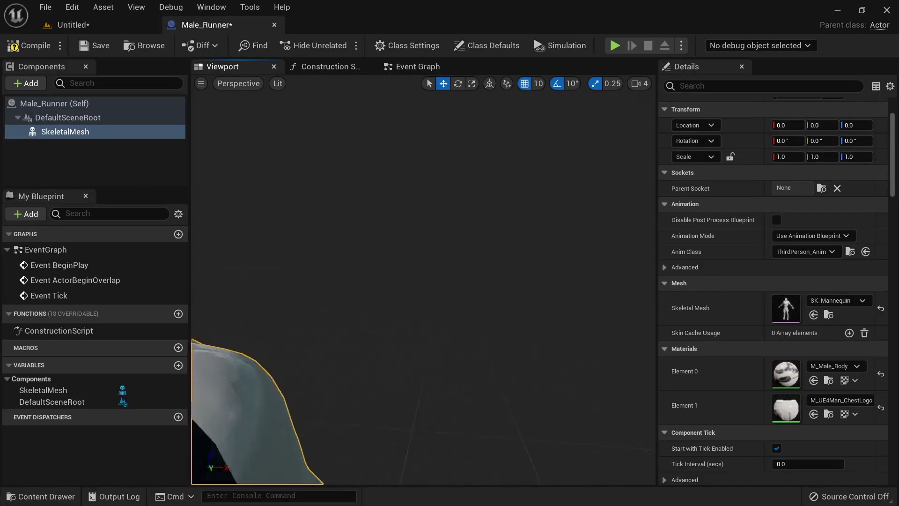
right_drag(394, 201, 379, 173)
click(29, 45)
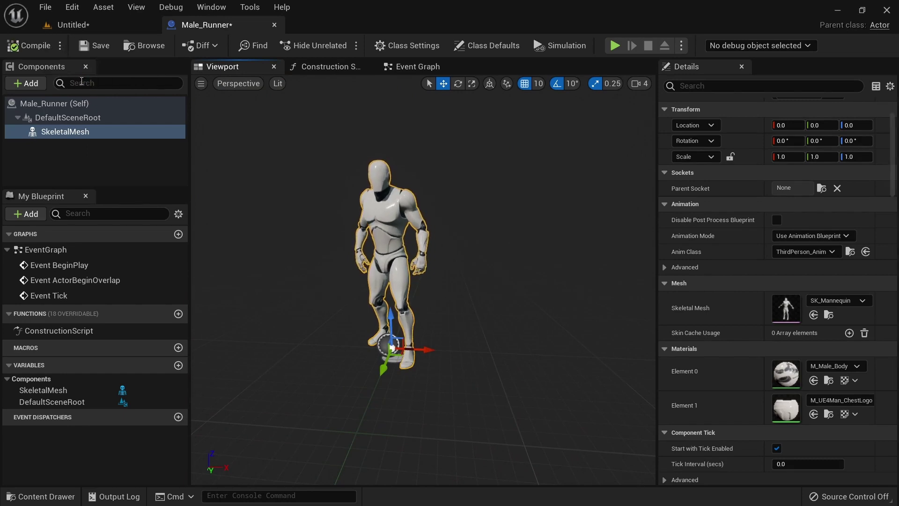
- Open the Female_Runner Blueprint and add a Skeletal Mesh component that uses the SK_Mannequin_Female mesh
click(103, 28)
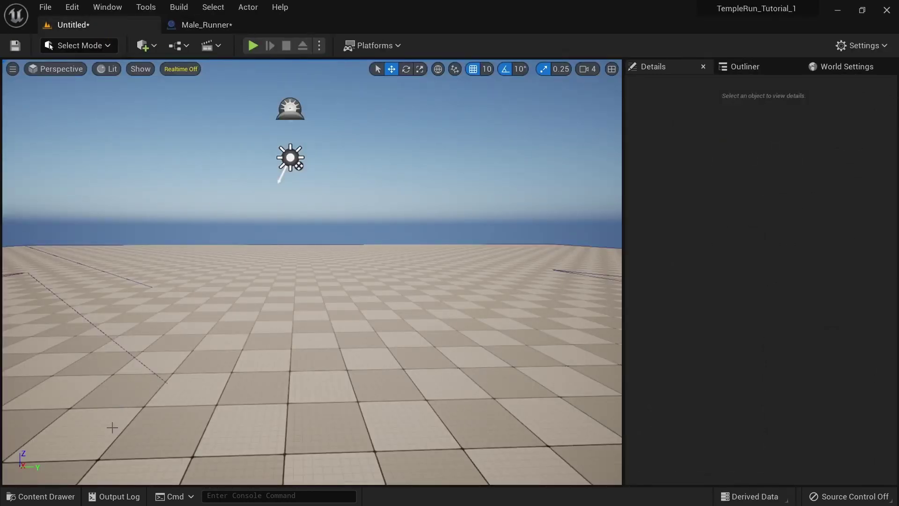
click(57, 496)
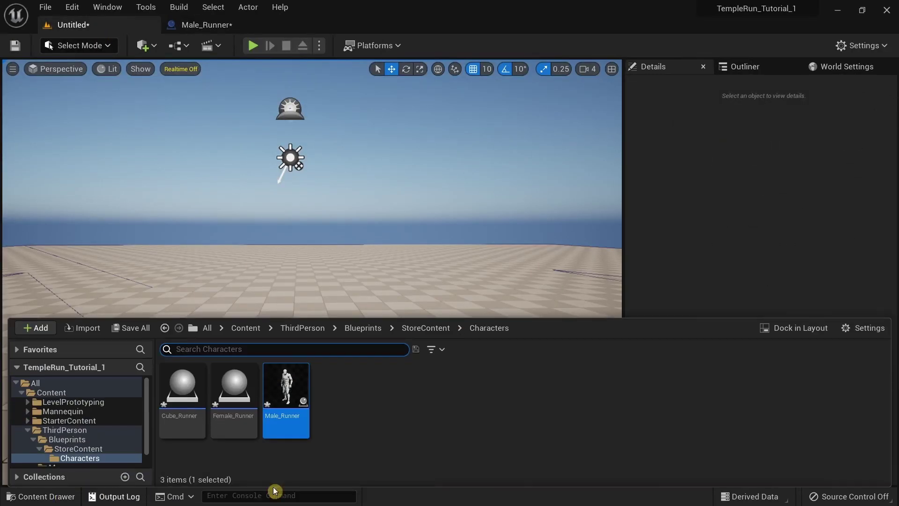
click(246, 386)
double_click(246, 386)
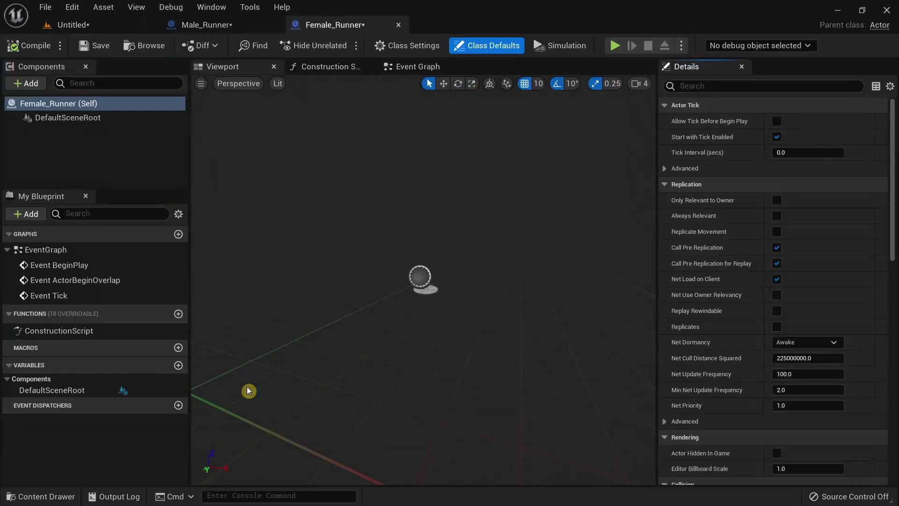
click(42, 84)
text(sk)
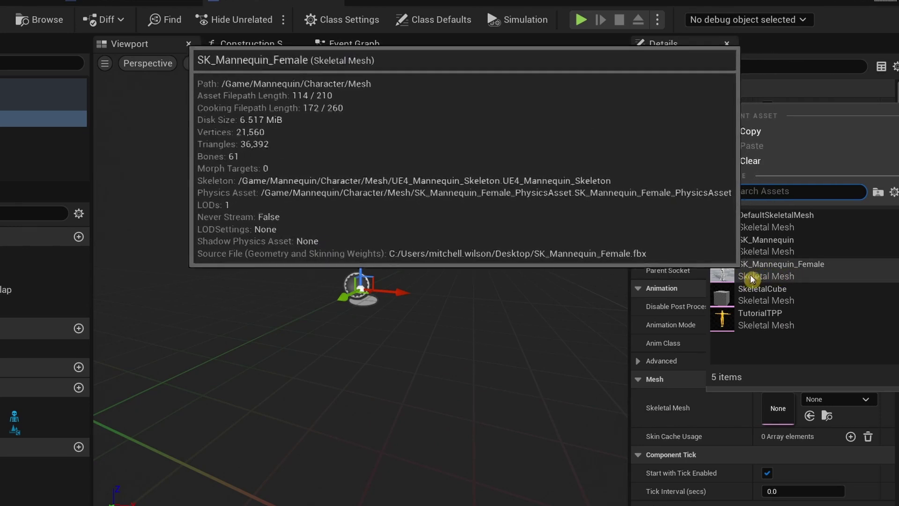
click(785, 277)
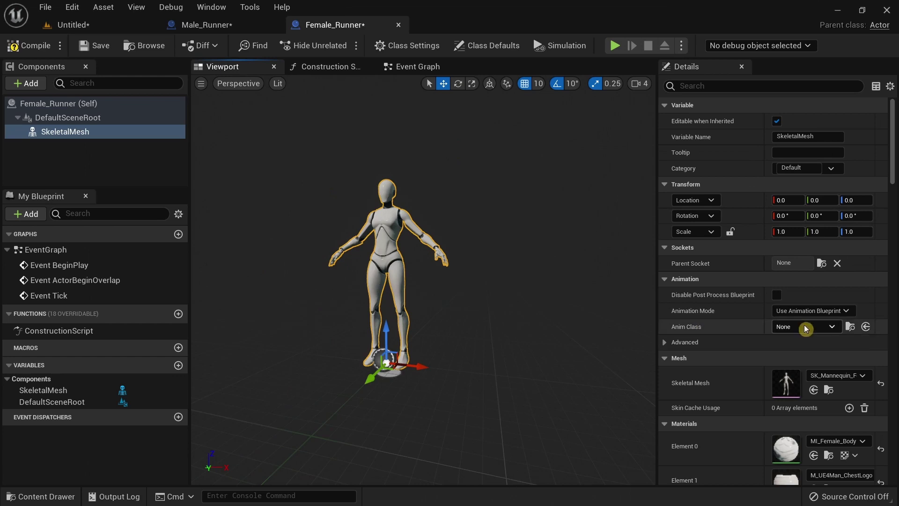
- Set the anim class of Female_Runner's skeletal mesh to ThirdPerson_AnimBP and save the Blueprint
click(805, 327)
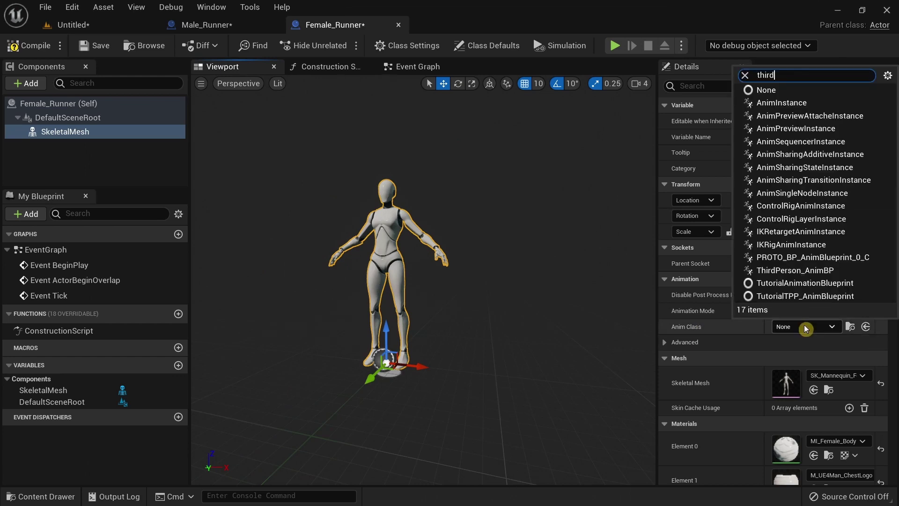
click(796, 369)
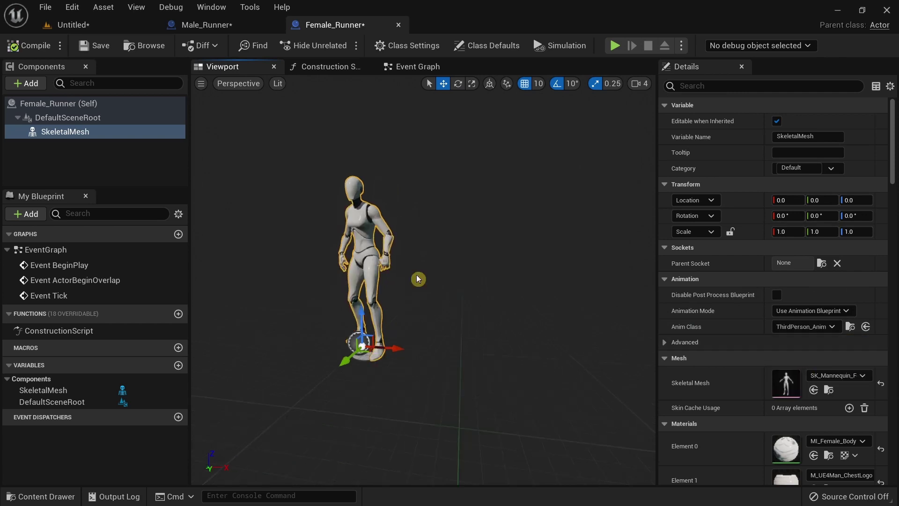
right_drag(418, 279, 425, 290)
key(w)
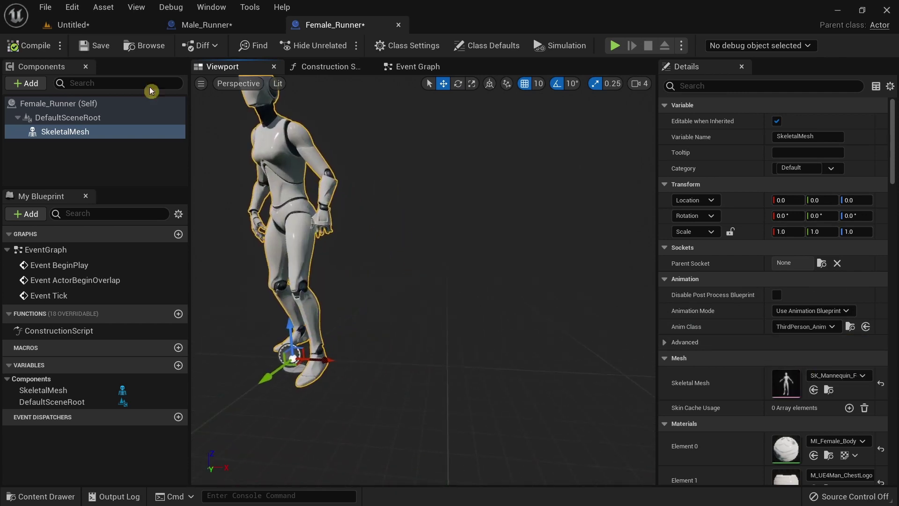
click(100, 47)
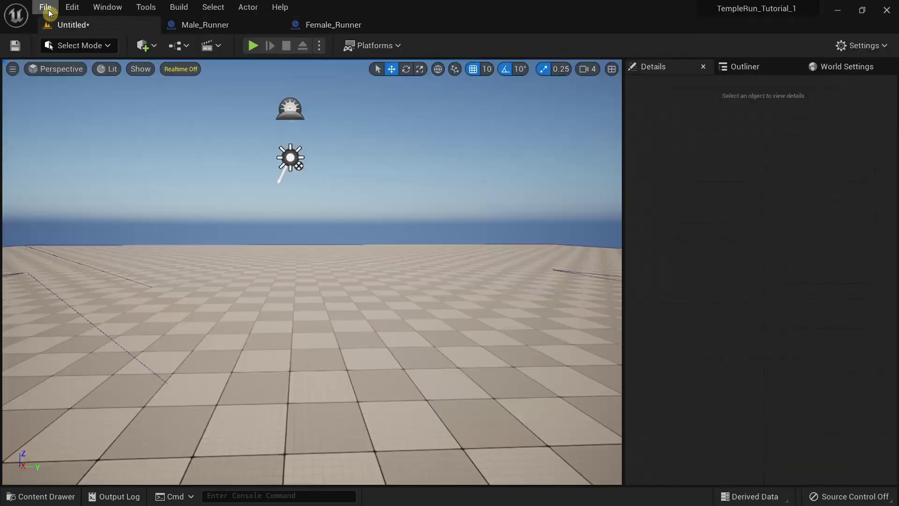
- Save the untitled level as Store_Level in the ThirdPerson/Blueprints/StoreContent folder
click(59, 23)
click(48, 9)
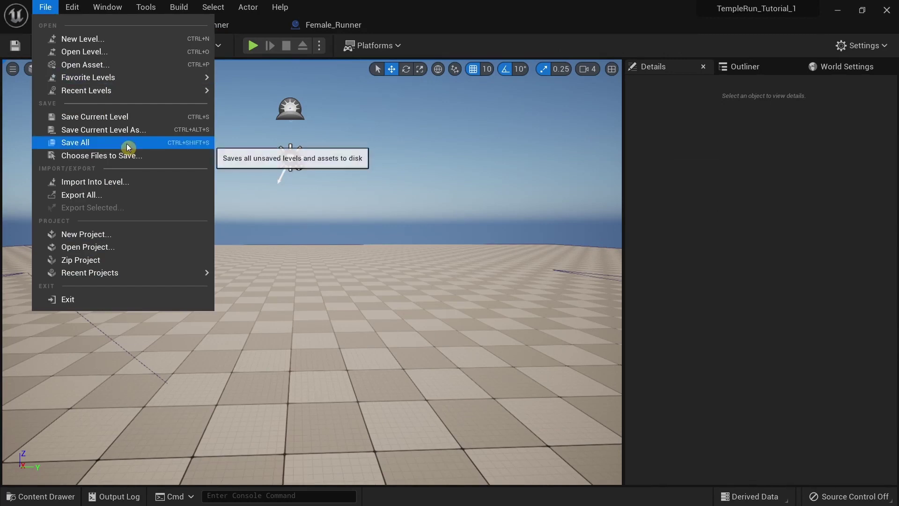
click(136, 122)
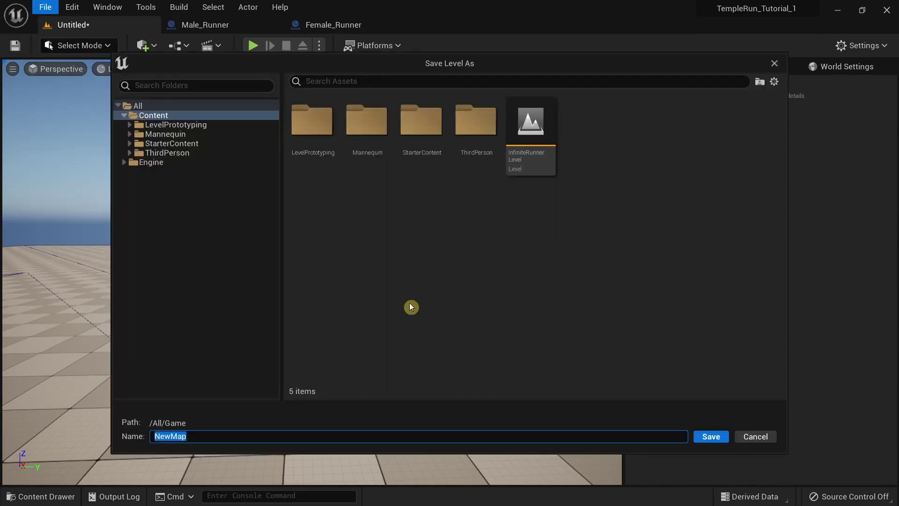
click(169, 153)
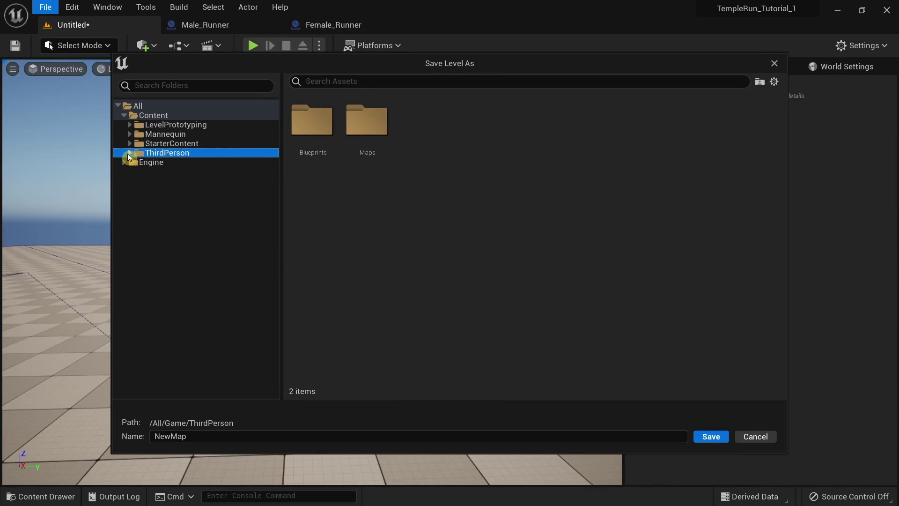
click(140, 162)
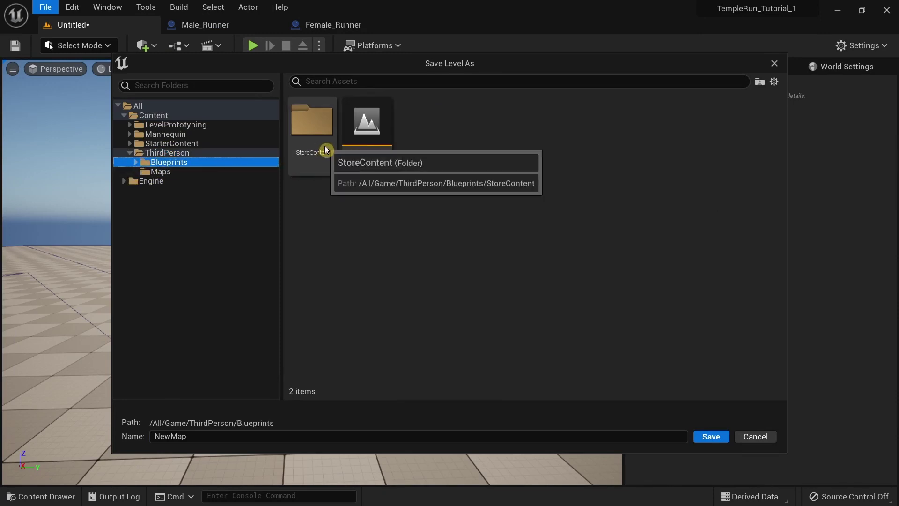
double_click(310, 134)
click(344, 435)
text(S)
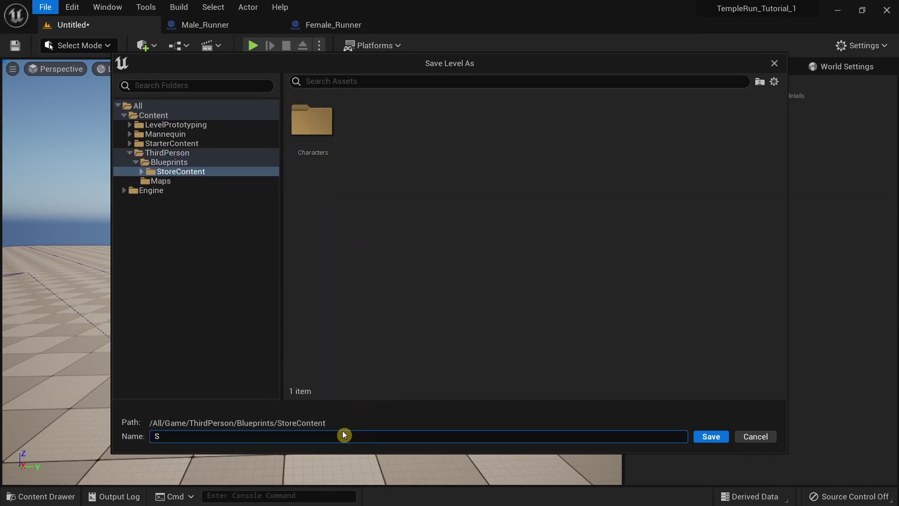
text(tore_Level)
key(Return)
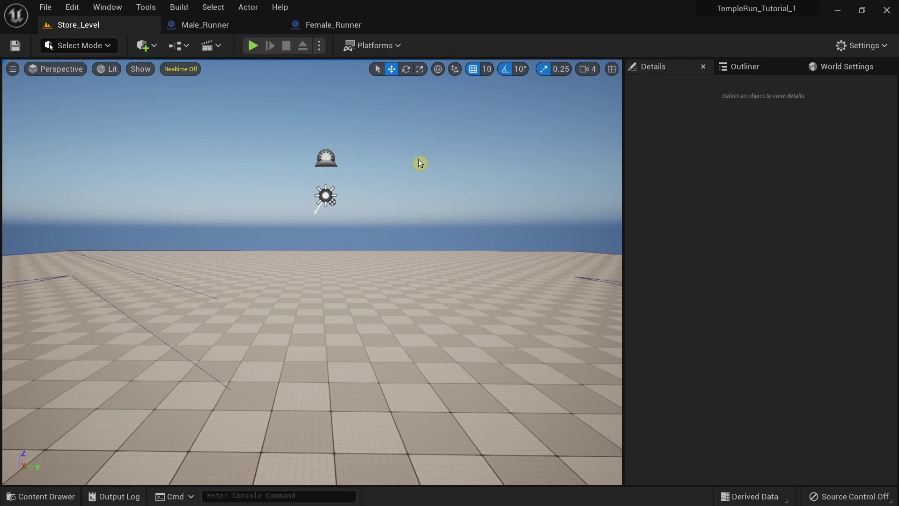
right_drag(302, 398, 311, 401)
key(ctrl+space)
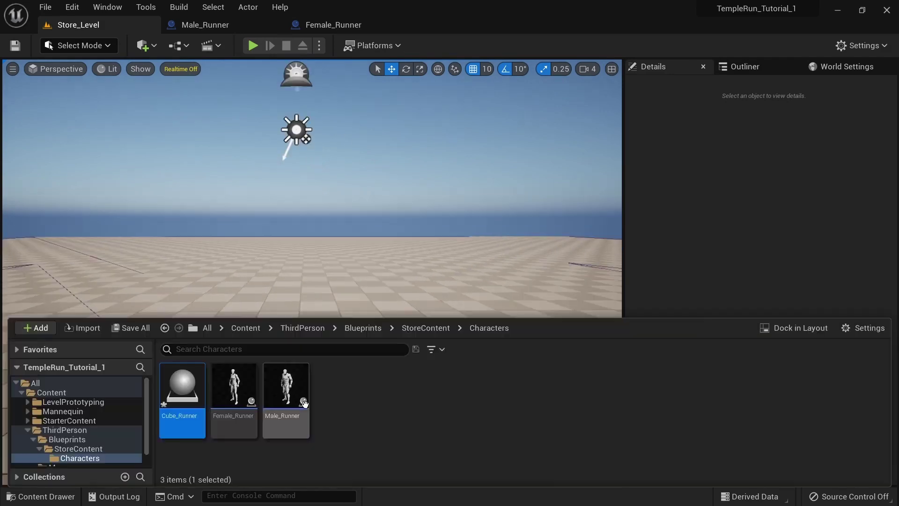
click(352, 392)
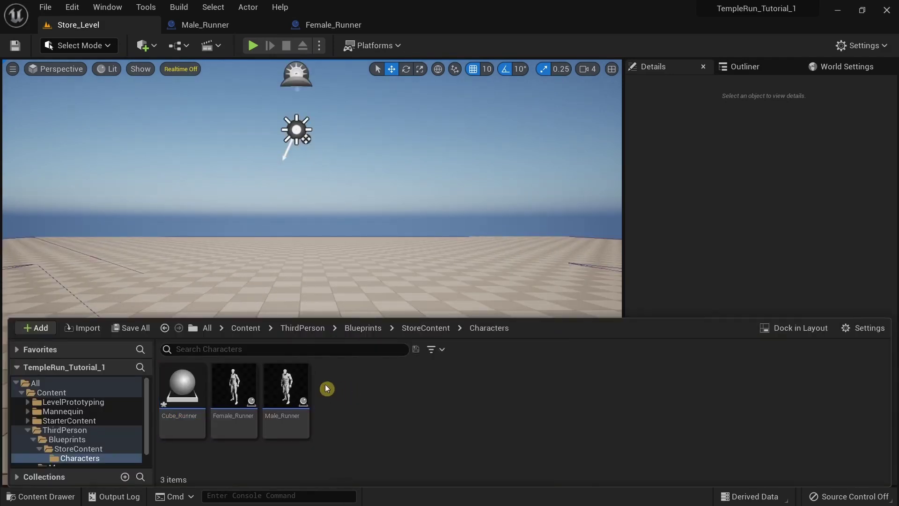
- Set the collision preset of Male_Runner's skeletal mesh to BlockAll
click(196, 24)
scroll(799, 216, down, 5)
scroll(799, 216, down, 10)
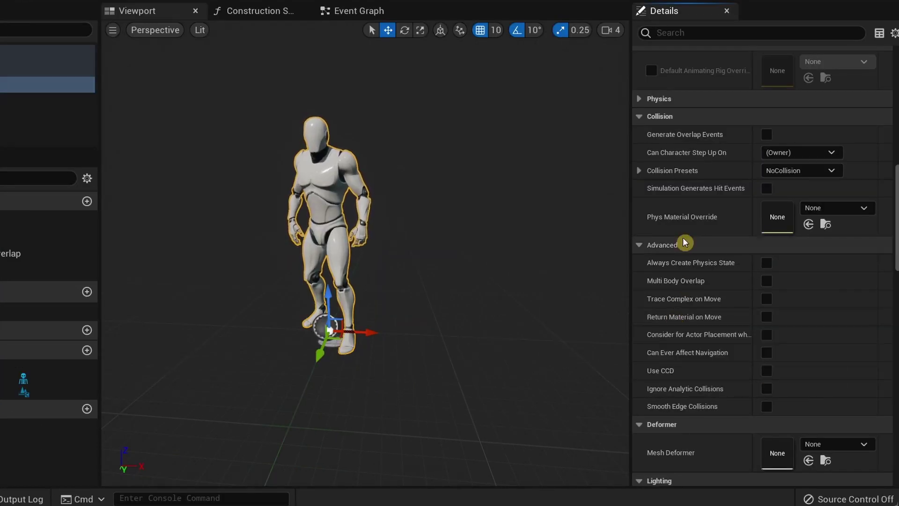
click(640, 172)
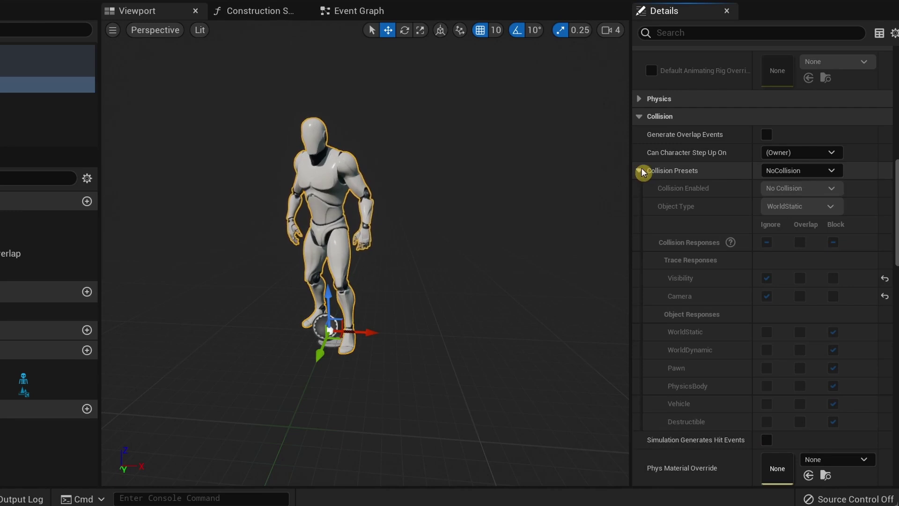
click(799, 173)
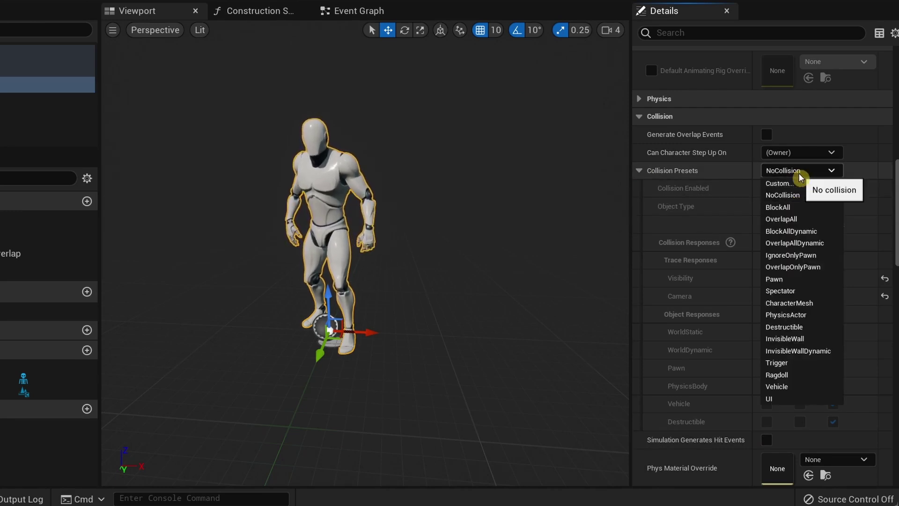
click(792, 207)
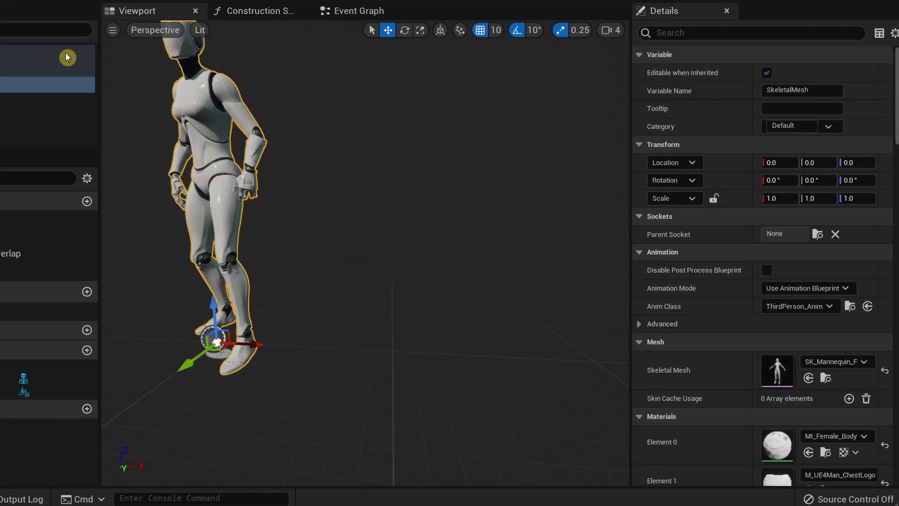
- Set the collision preset of Female_Runner's skeletal mesh to BlockAll and expand the preset to check its collision responses
scroll(796, 281, down, 10)
click(815, 301)
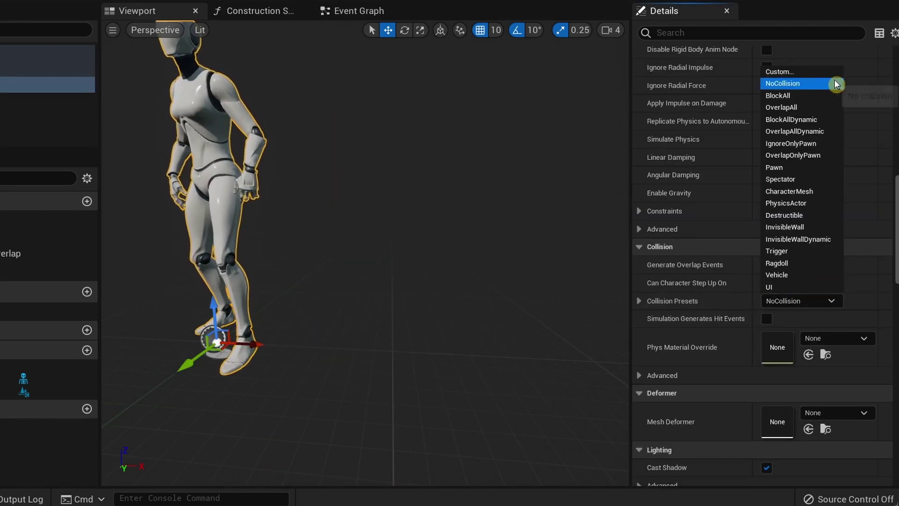
click(805, 96)
scroll(763, 225, down, 5)
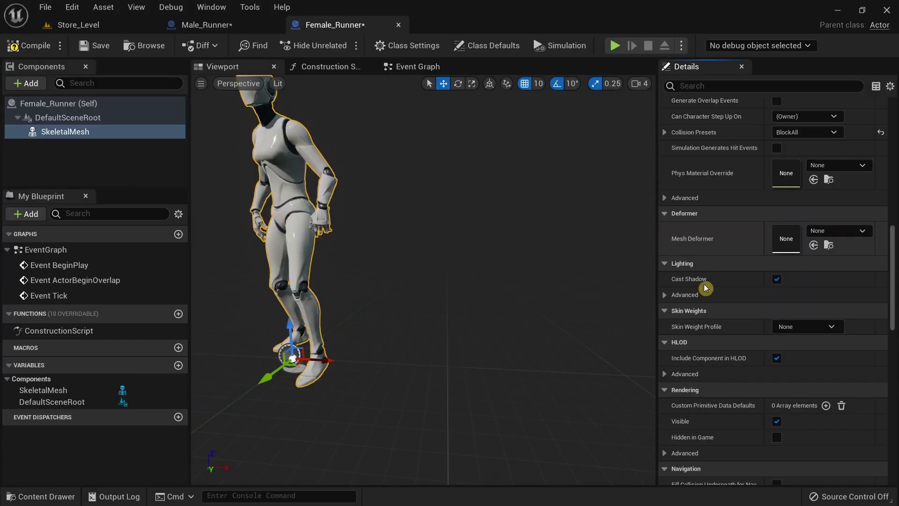
scroll(692, 279, up, 2)
click(664, 188)
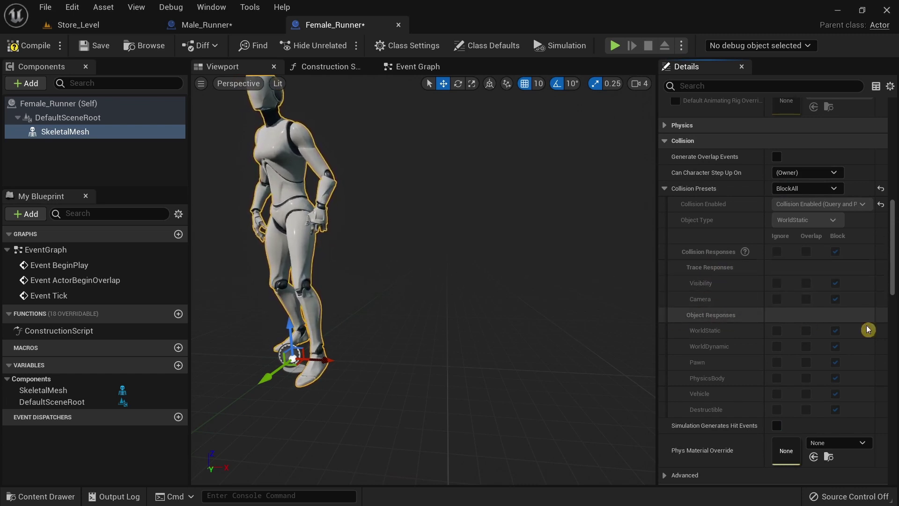
key(s)
mouse_move(440, 187)
right_down()
mouse_move(422, 155)
mouse_move(427, 179)
right_up()
key(w)
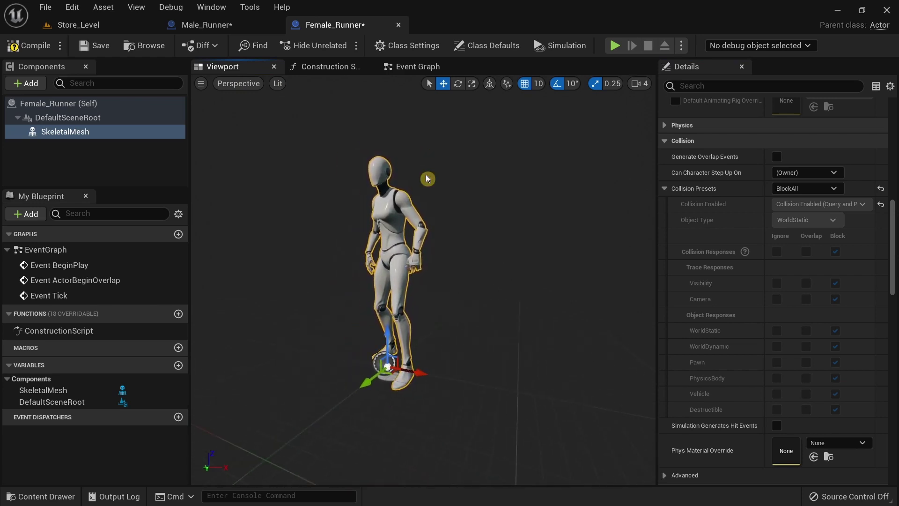
scroll(446, 226, down, 2)
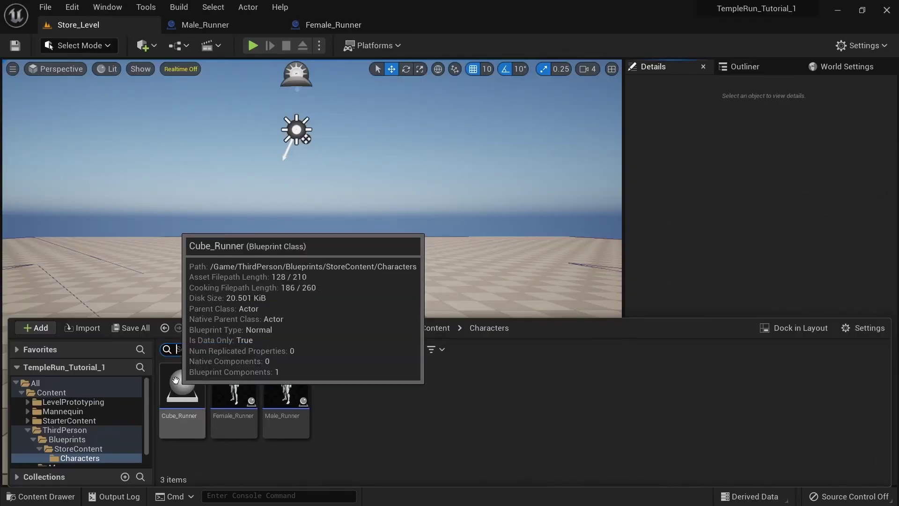
- Open the Cube_Runner Blueprint and add a Cube component to it
click(176, 380)
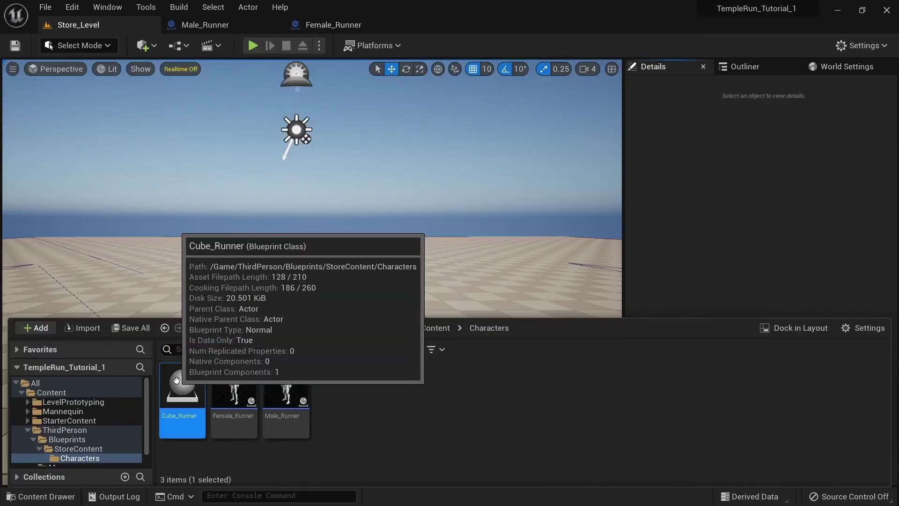
double_click(177, 380)
click(27, 86)
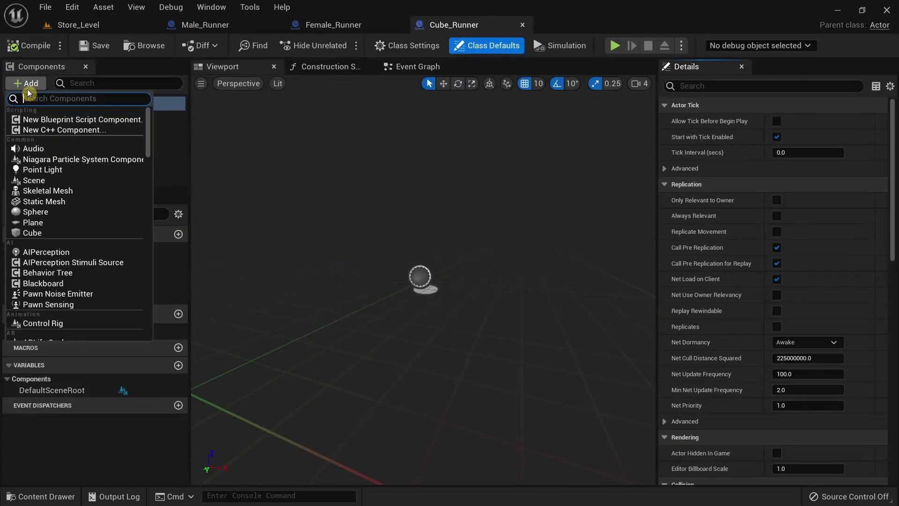
text(cube)
key(Return)
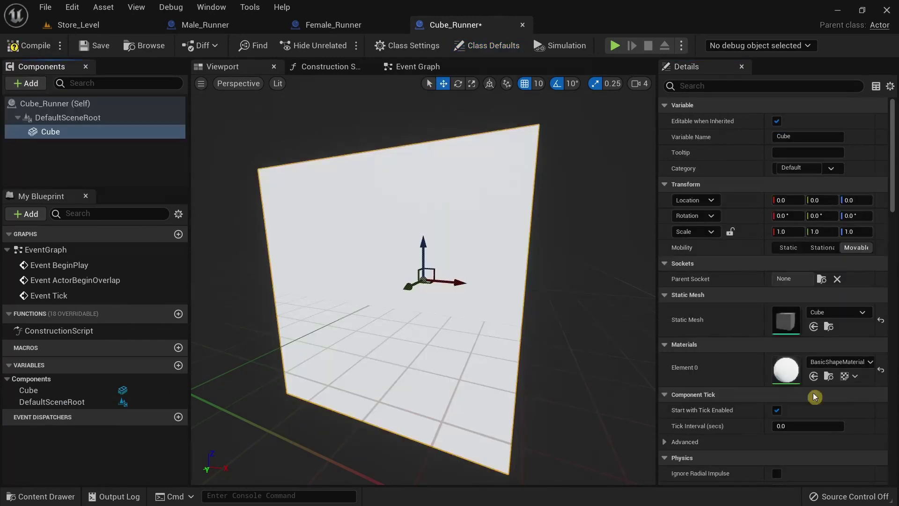
- Set the collision preset of Cube_Runner's cube to BlockAll, then compile and save the Blueprint
scroll(839, 322, down, 5)
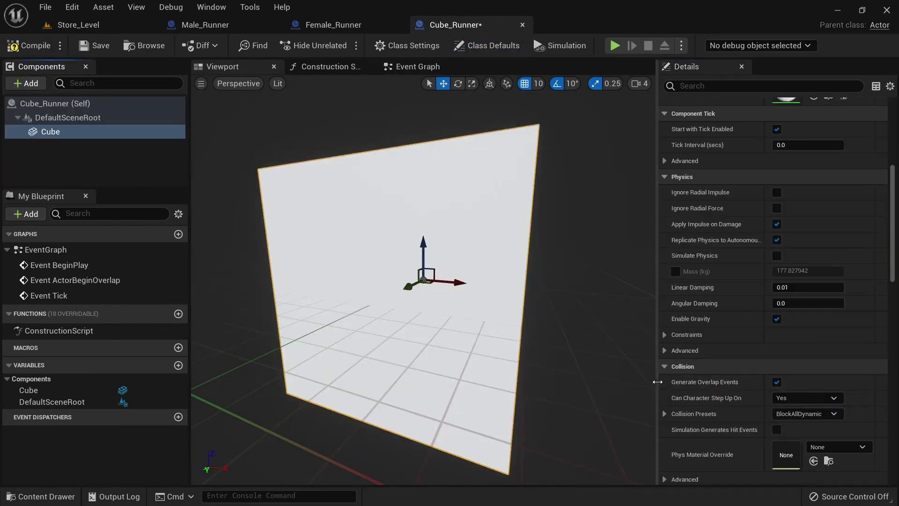
click(801, 394)
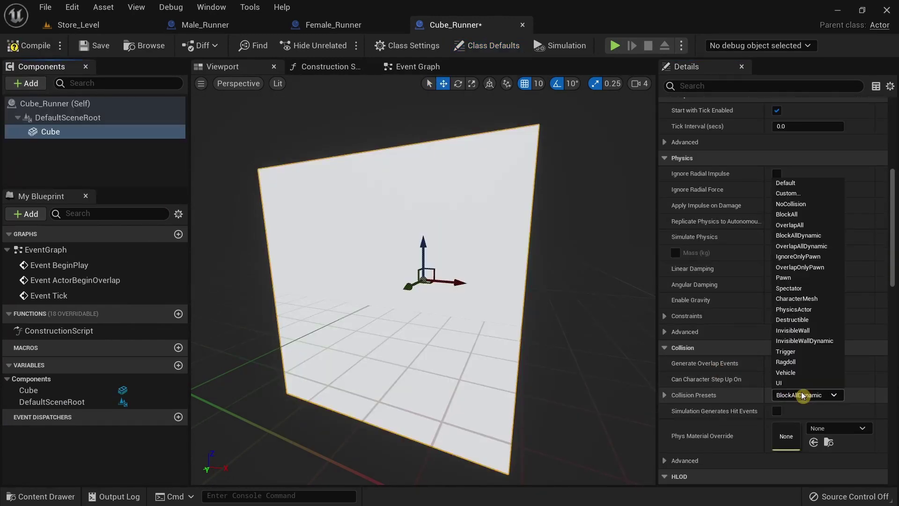
click(808, 215)
click(29, 46)
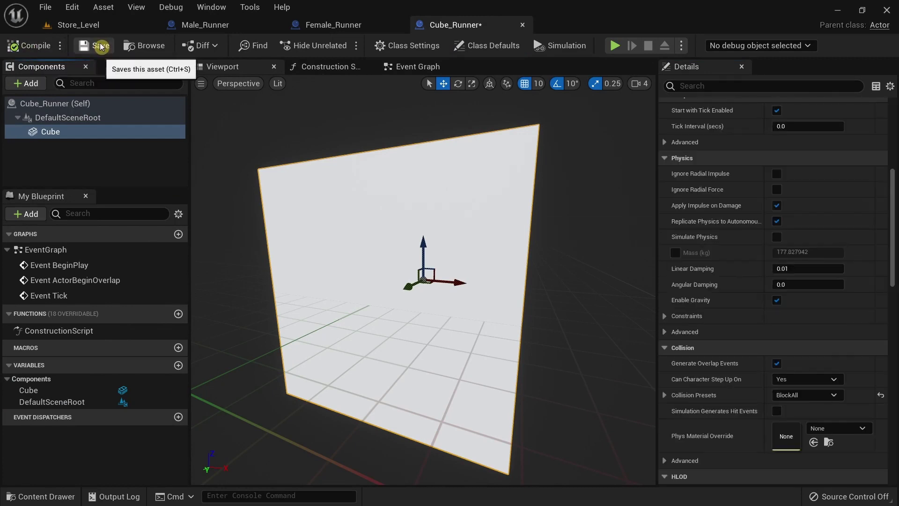
click(101, 47)
- Place Male_Runner on the floor of Store_Level at about X 0, Y -130, Z 0
click(89, 25)
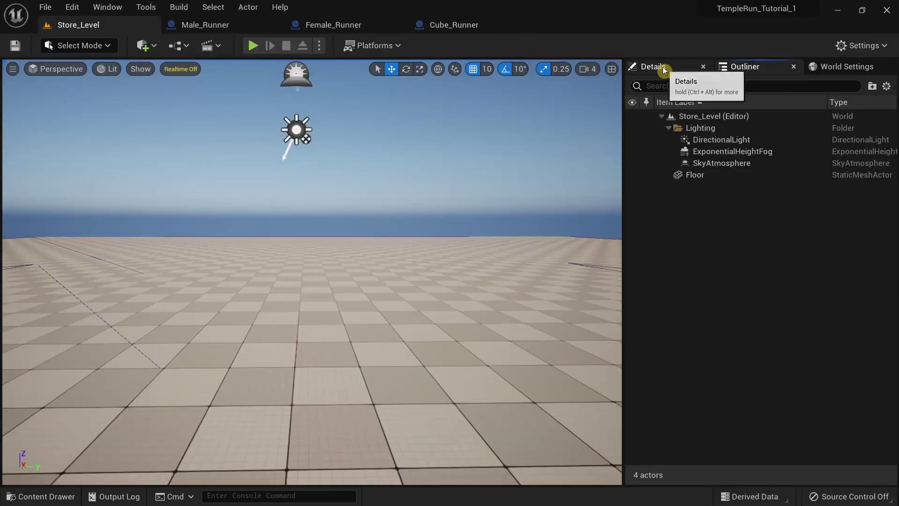
click(649, 68)
click(41, 497)
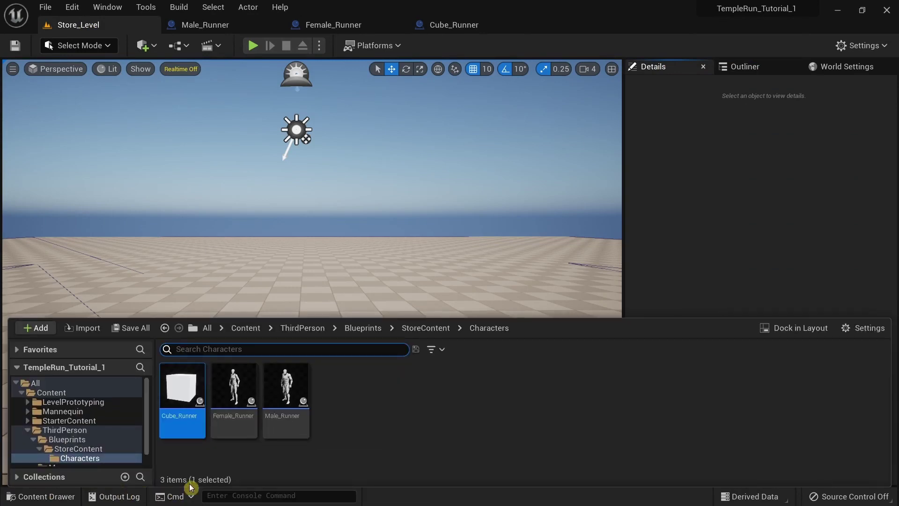
drag(293, 402, 231, 319)
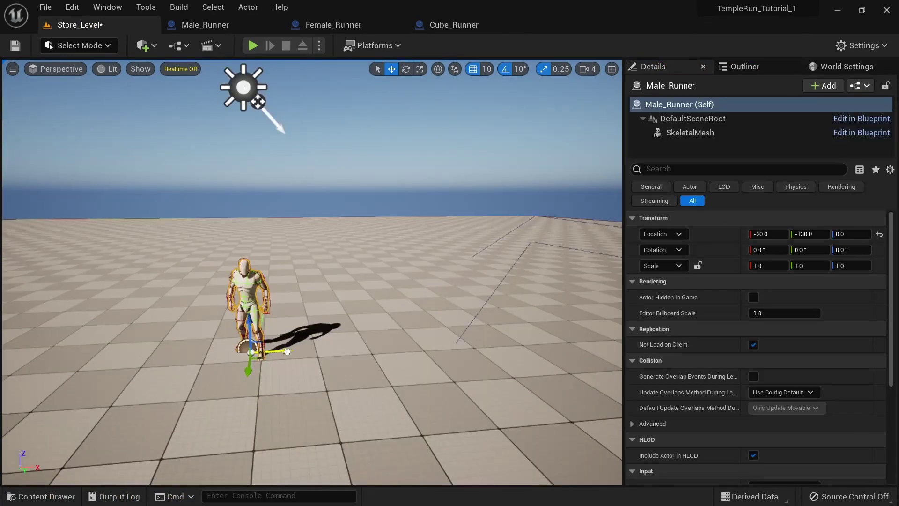
drag(287, 351, 294, 353)
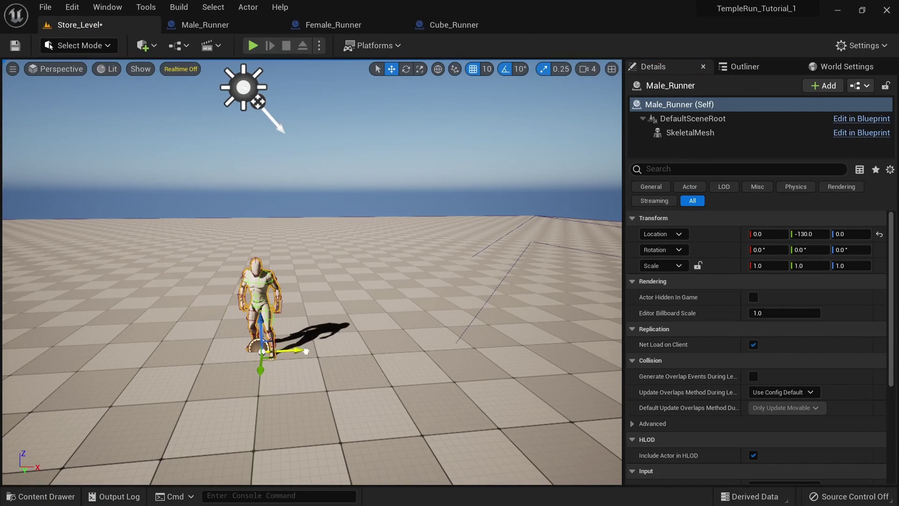
right_drag(306, 351, 301, 346)
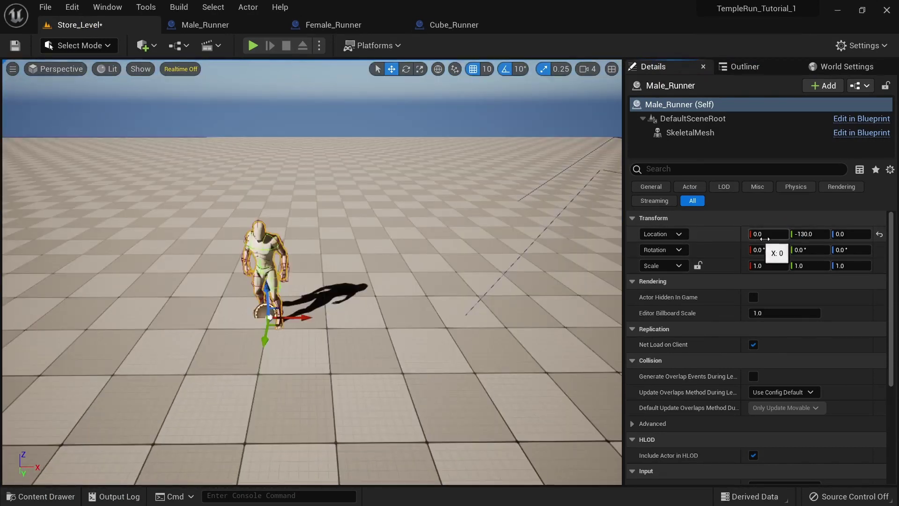
key(ctrl+z)
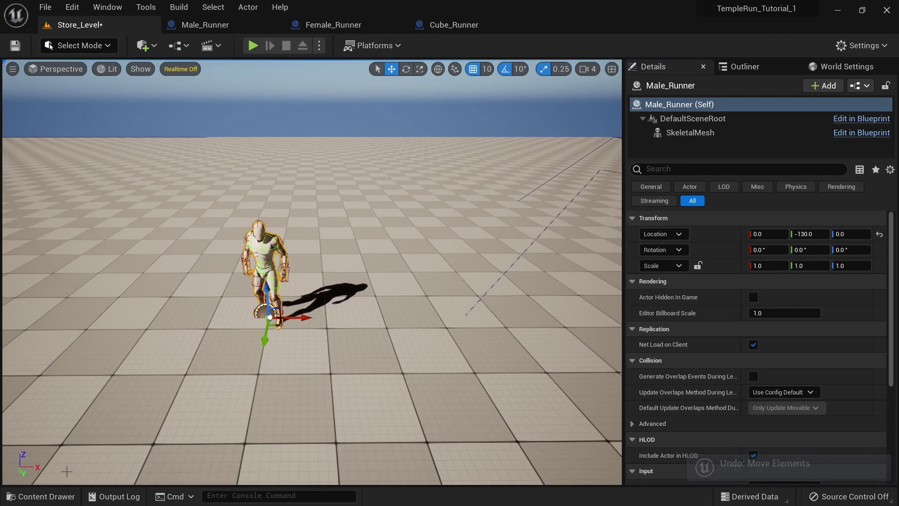
key(w)
right_drag(222, 275, 219, 279)
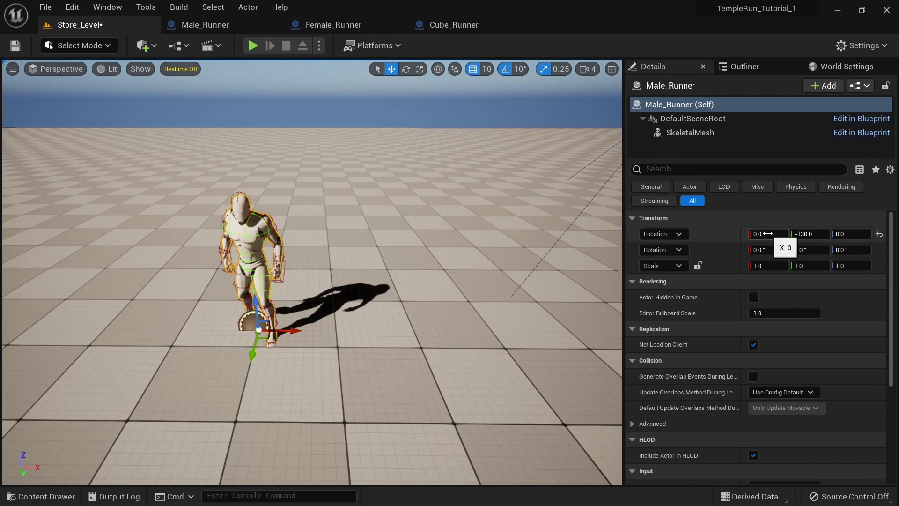
- Place Female_Runner beside Male_Runner in Store_Level at about X 200, Y -140, Z 0
key(ctrl+space)
drag(234, 394, 440, 328)
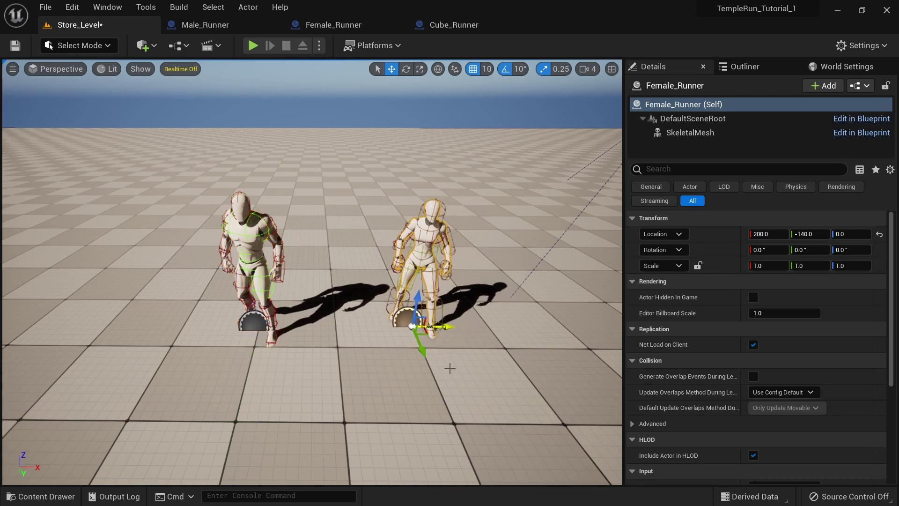
key(s)
right_drag(451, 369, 433, 358)
key(w)
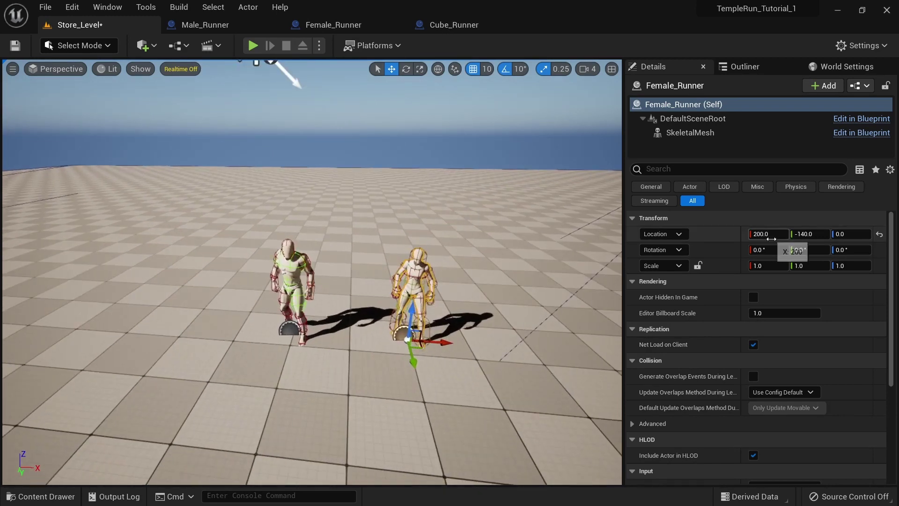
- Place Cube_Runner beside Female_Runner in Store_Level and raise it to about X 400, Y -170, Z 80
click(41, 496)
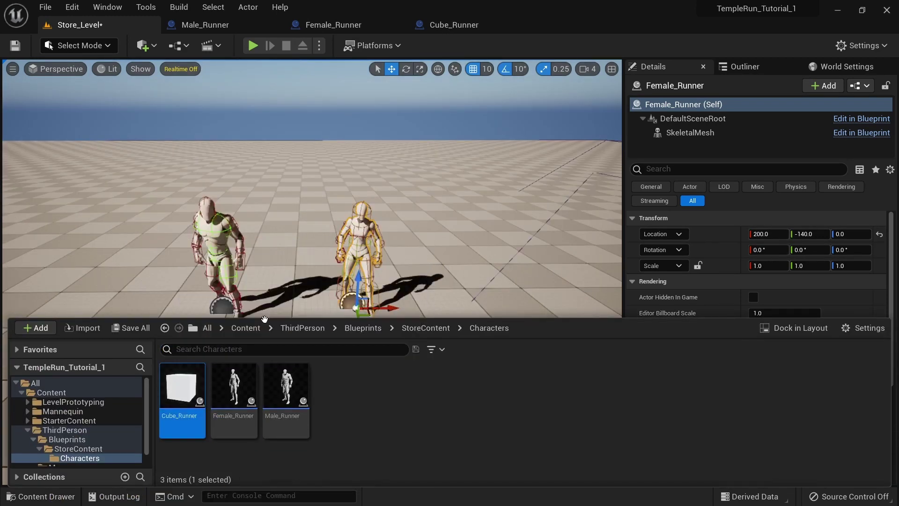
drag(265, 319, 491, 298)
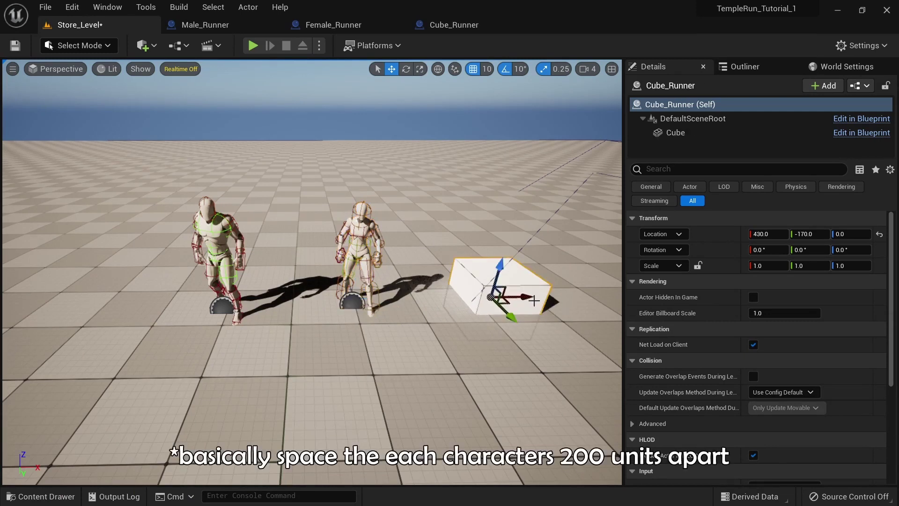
drag(520, 297, 521, 216)
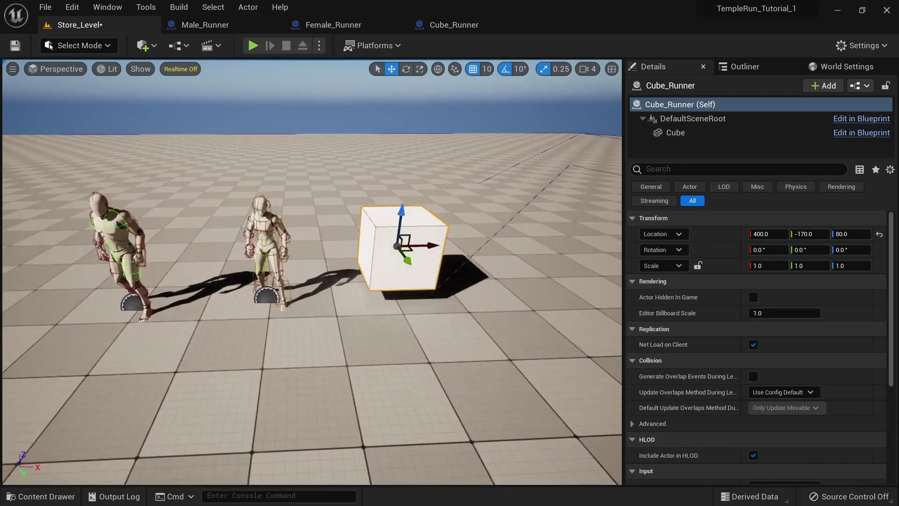